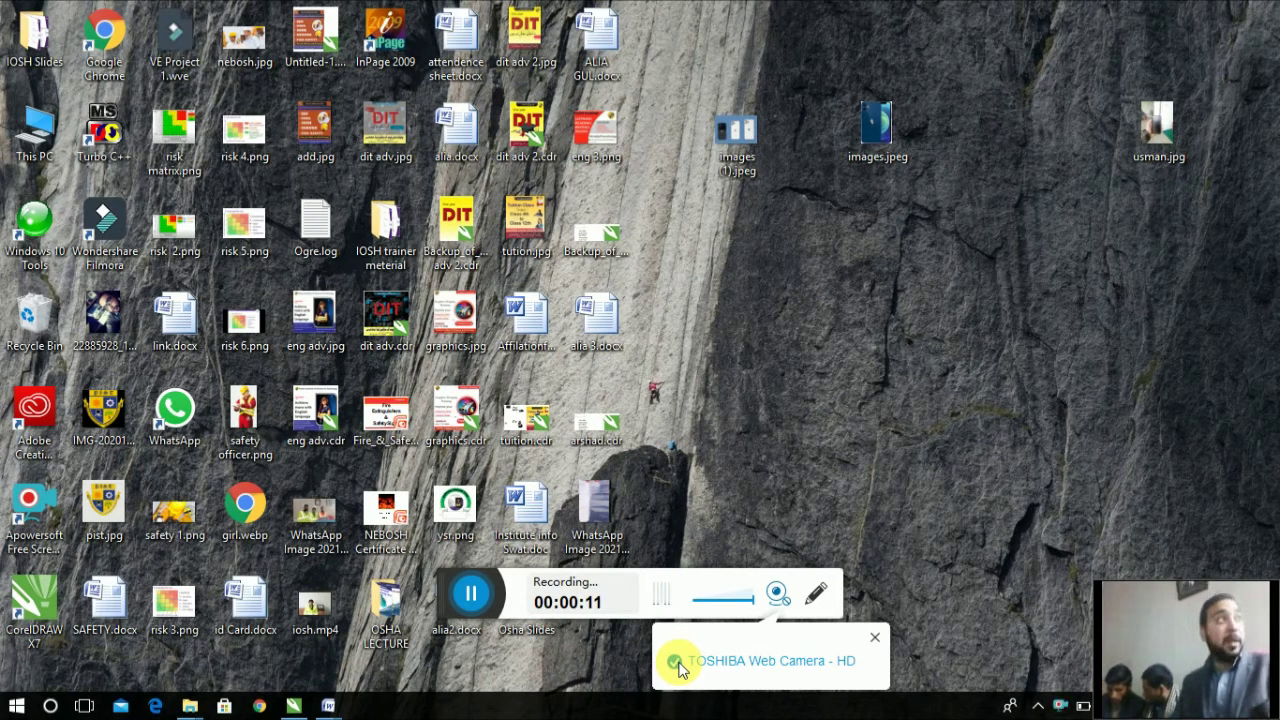
Step: Dismiss the CD drive notification and launch Microsoft Word with the winword command in a maximized window
click(833, 647)
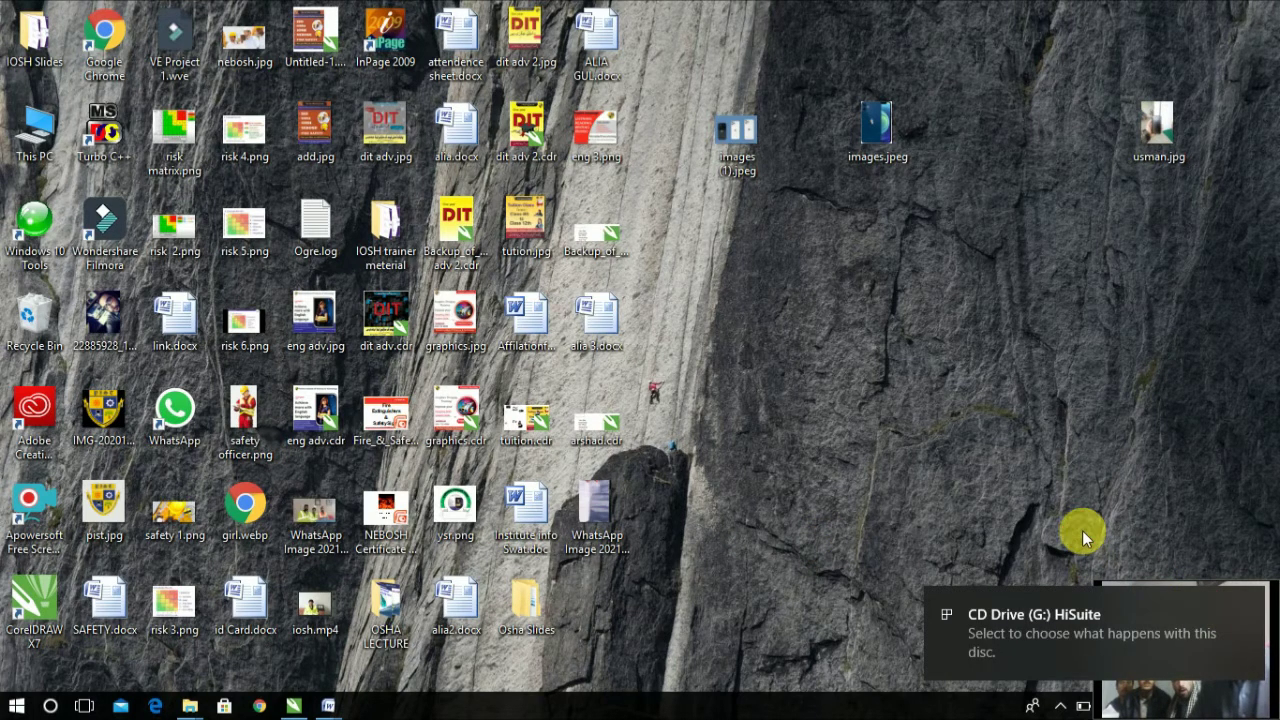
click(1250, 606)
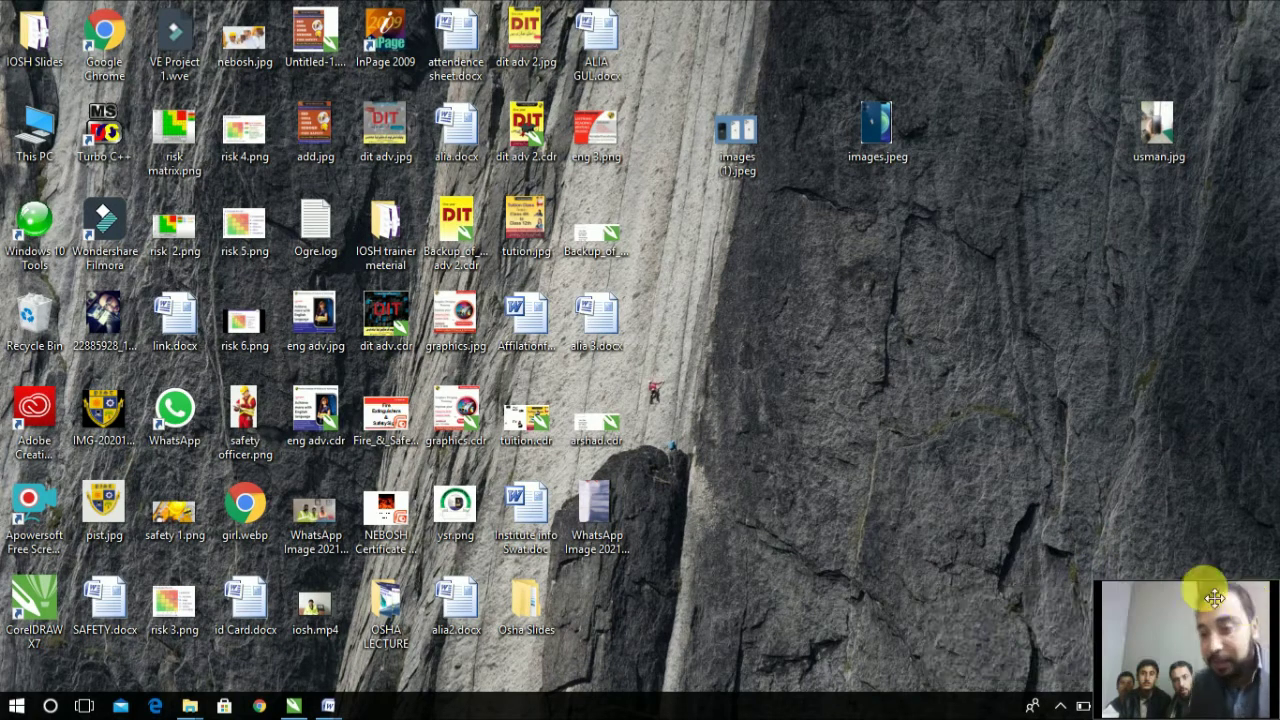
key(super+r)
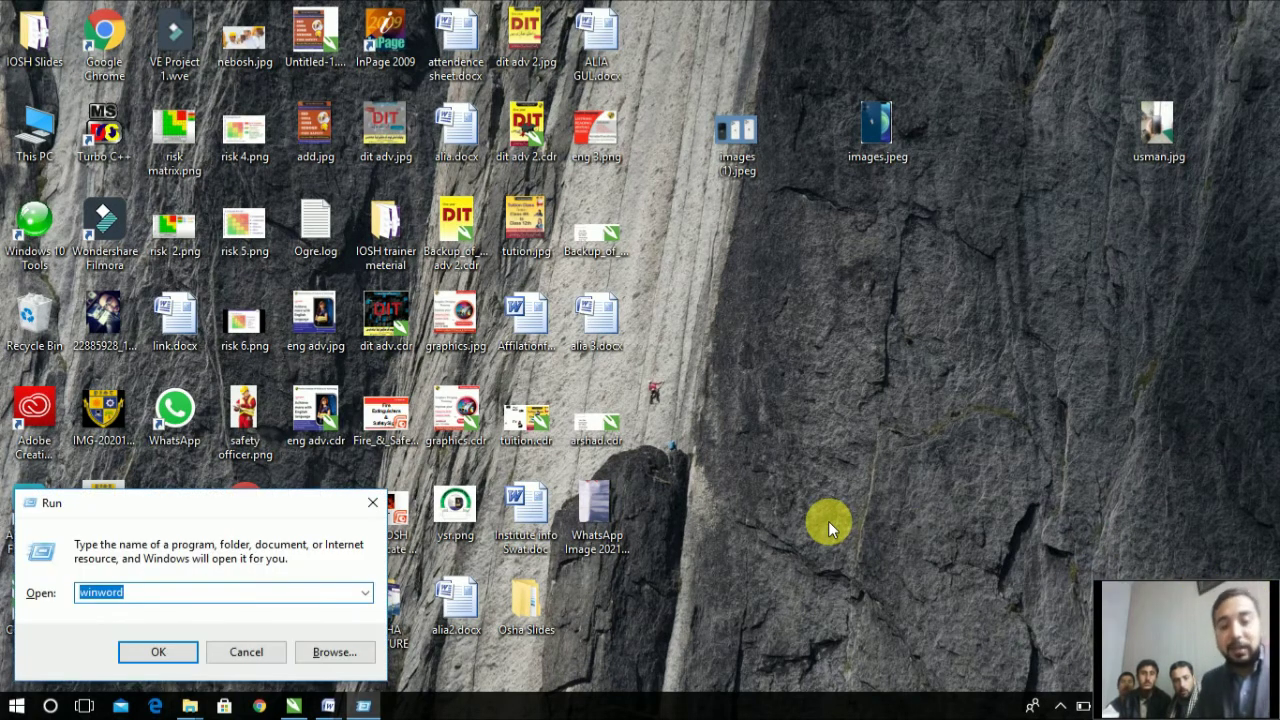
key(Return)
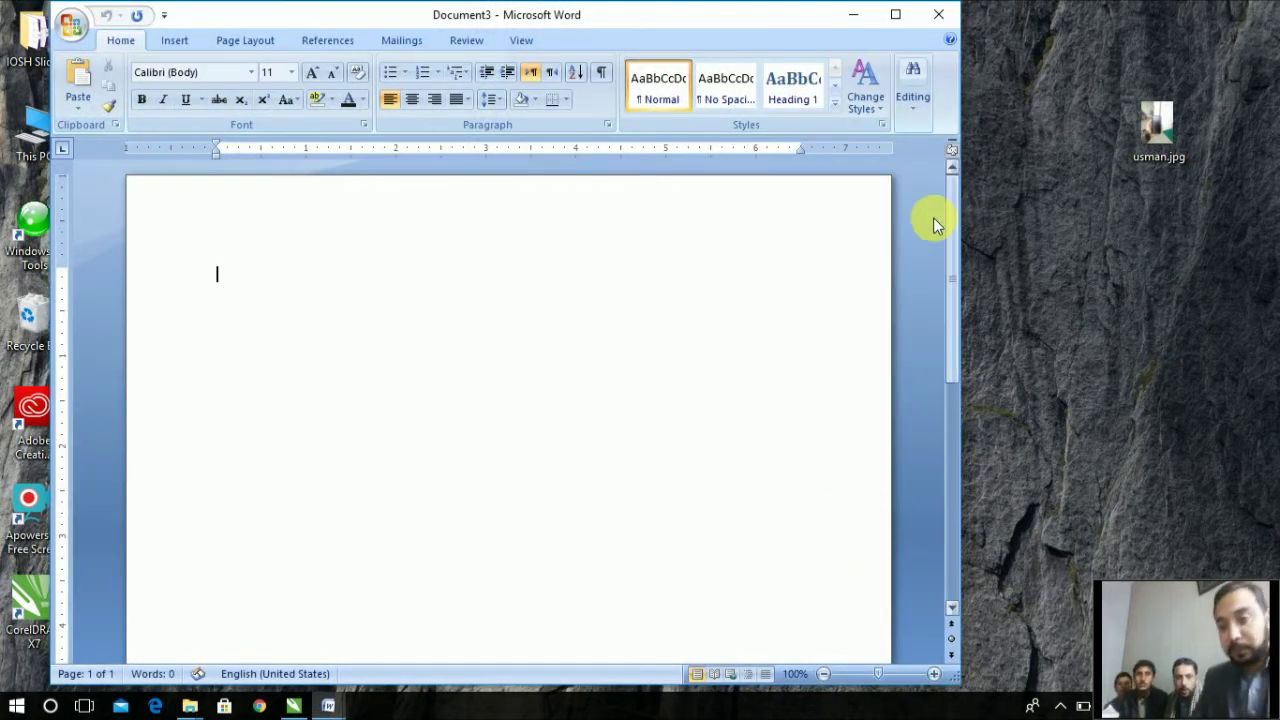
click(897, 14)
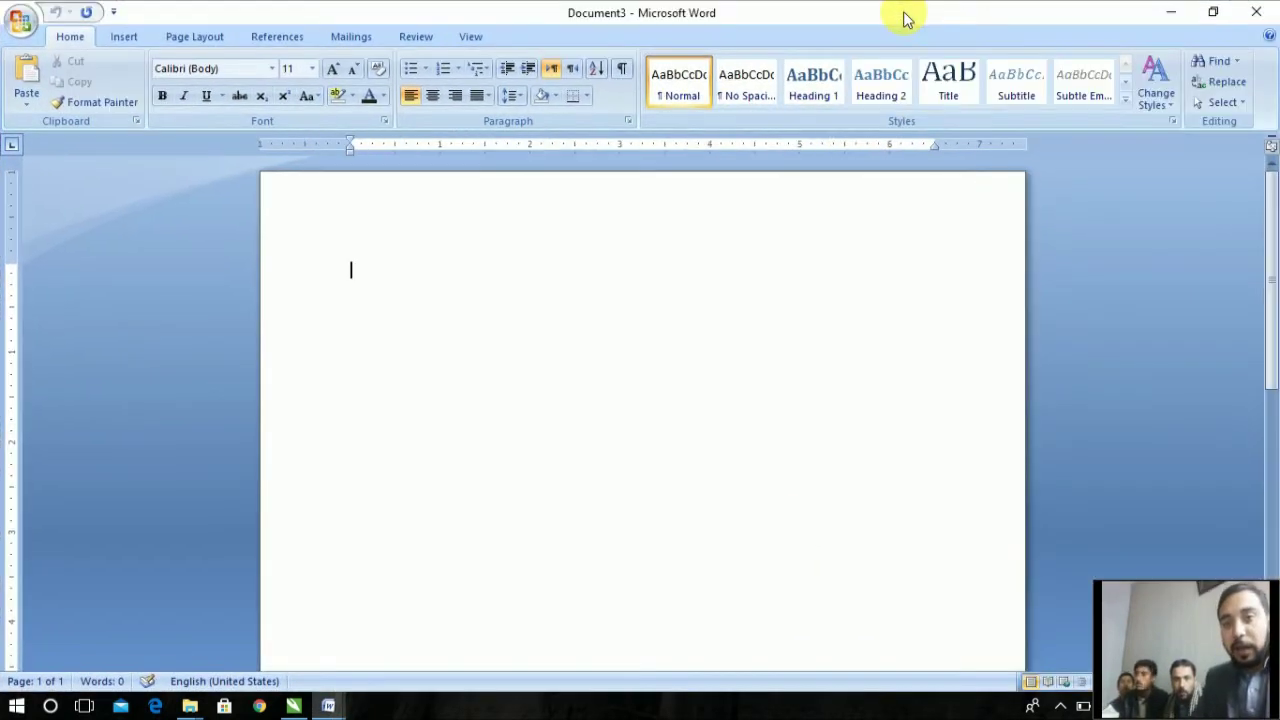
Step: Insert the picture dit adv 2.jpg from the Desktop into the blank document
click(126, 39)
click(204, 88)
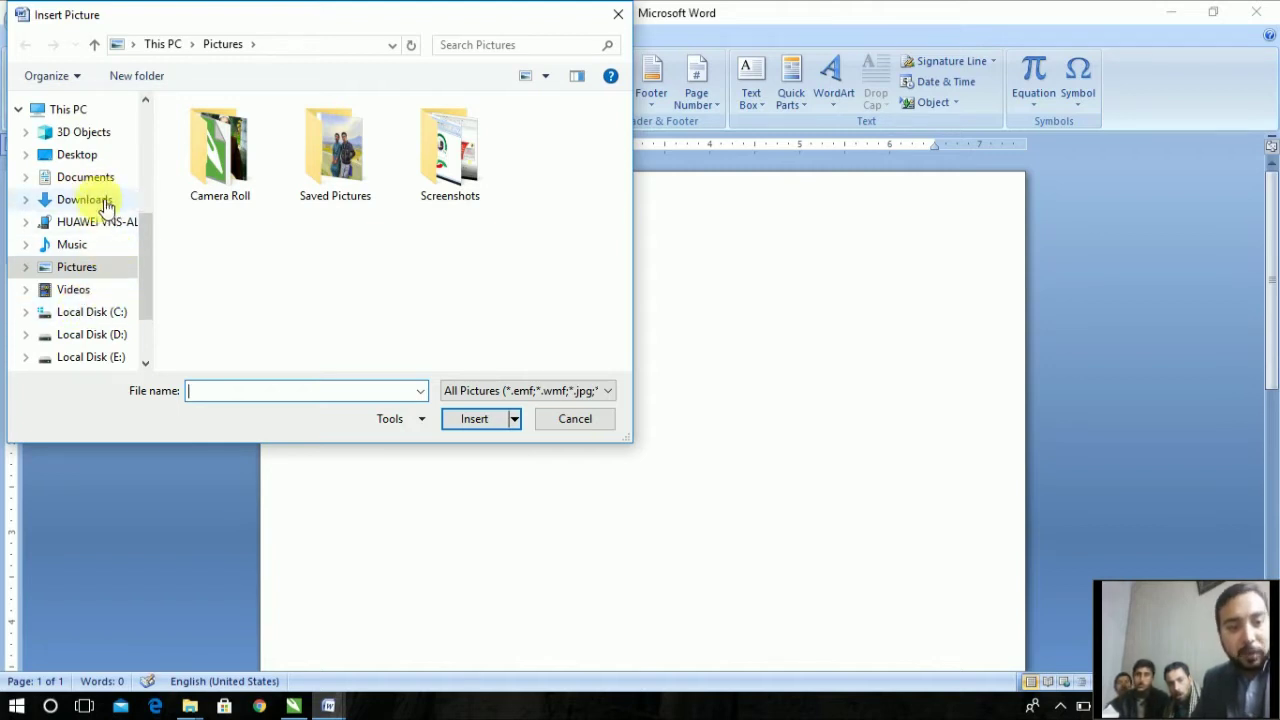
click(95, 157)
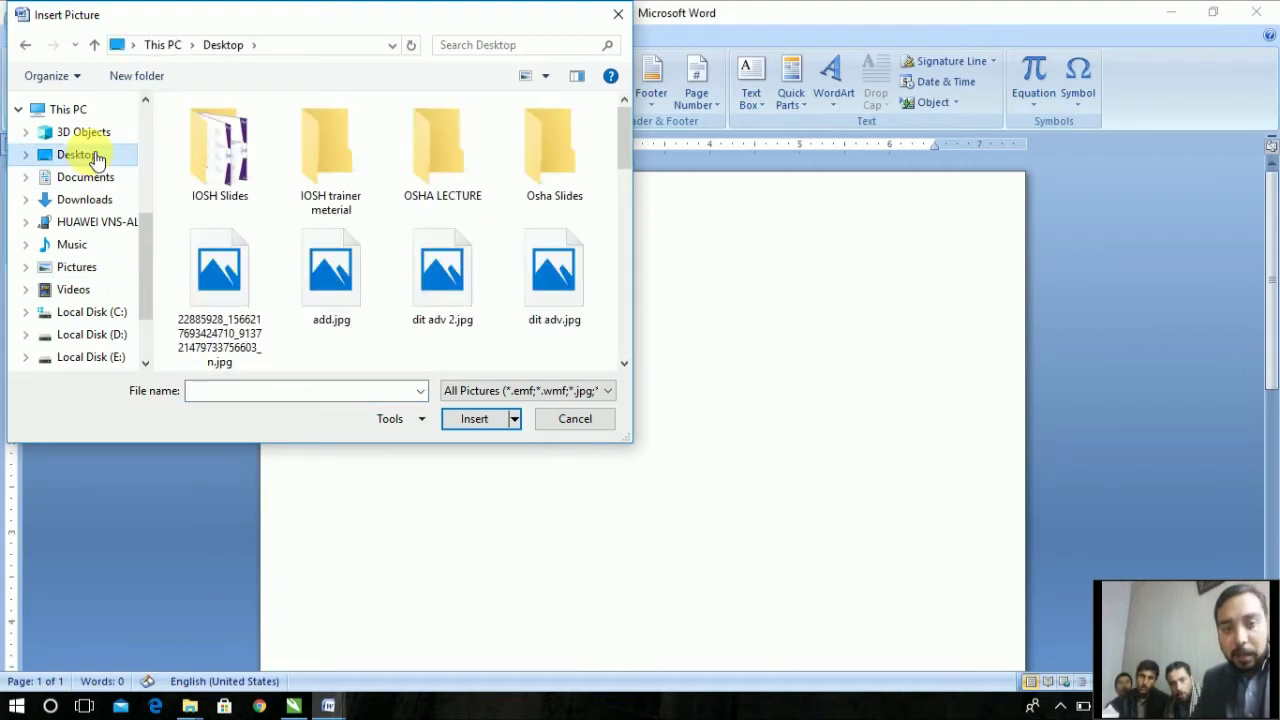
click(470, 250)
click(473, 417)
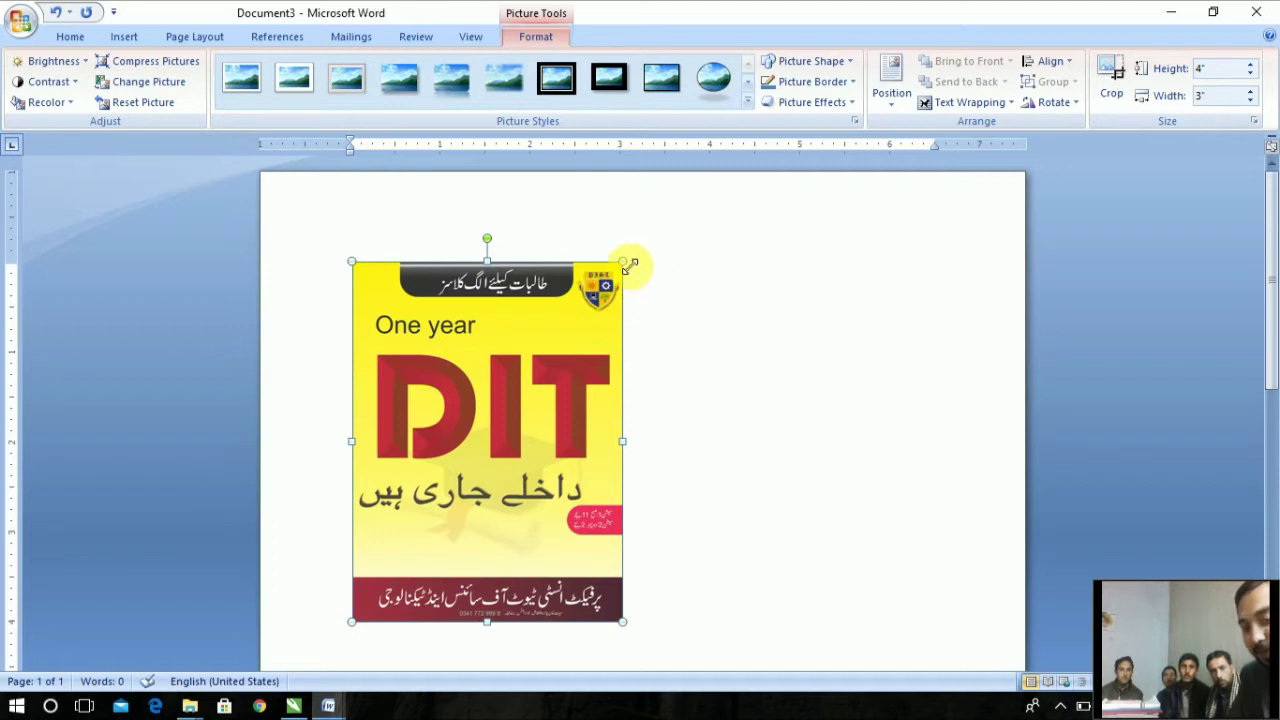
Step: Shrink the inserted poster picture freehand and stretch its width, ending at about 2.54" high by 2.32" wide
mouse_move(631, 265)
mouse_down()
mouse_move(690, 172)
mouse_move(623, 261)
mouse_up()
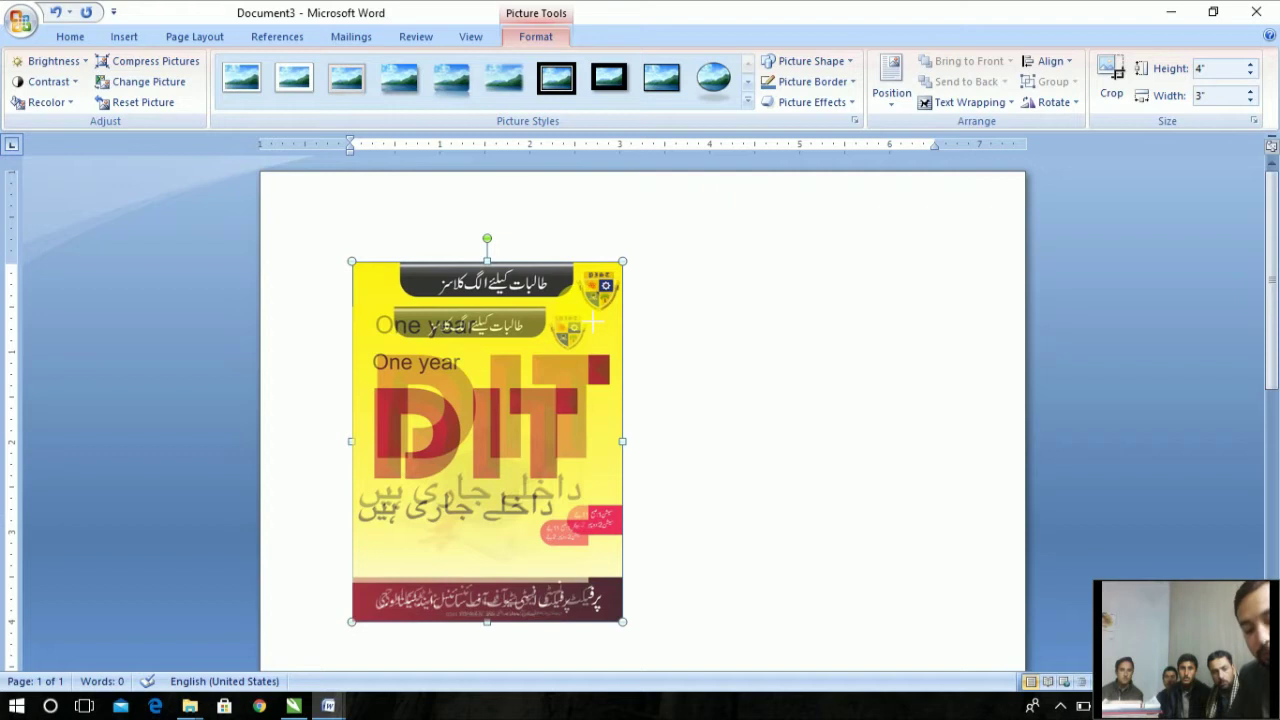
mouse_move(593, 320)
mouse_down()
mouse_move(519, 368)
mouse_move(651, 277)
mouse_move(708, 268)
mouse_move(672, 262)
mouse_move(645, 277)
mouse_move(617, 327)
mouse_up()
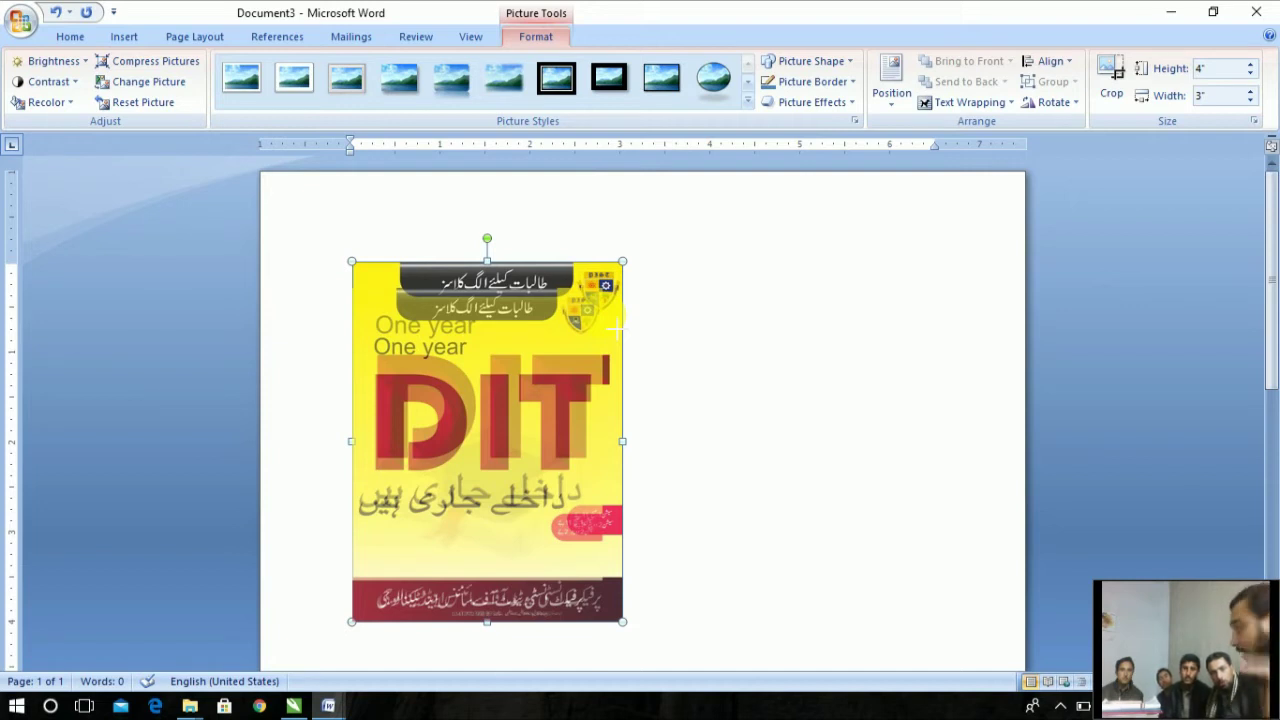
drag(617, 327, 609, 323)
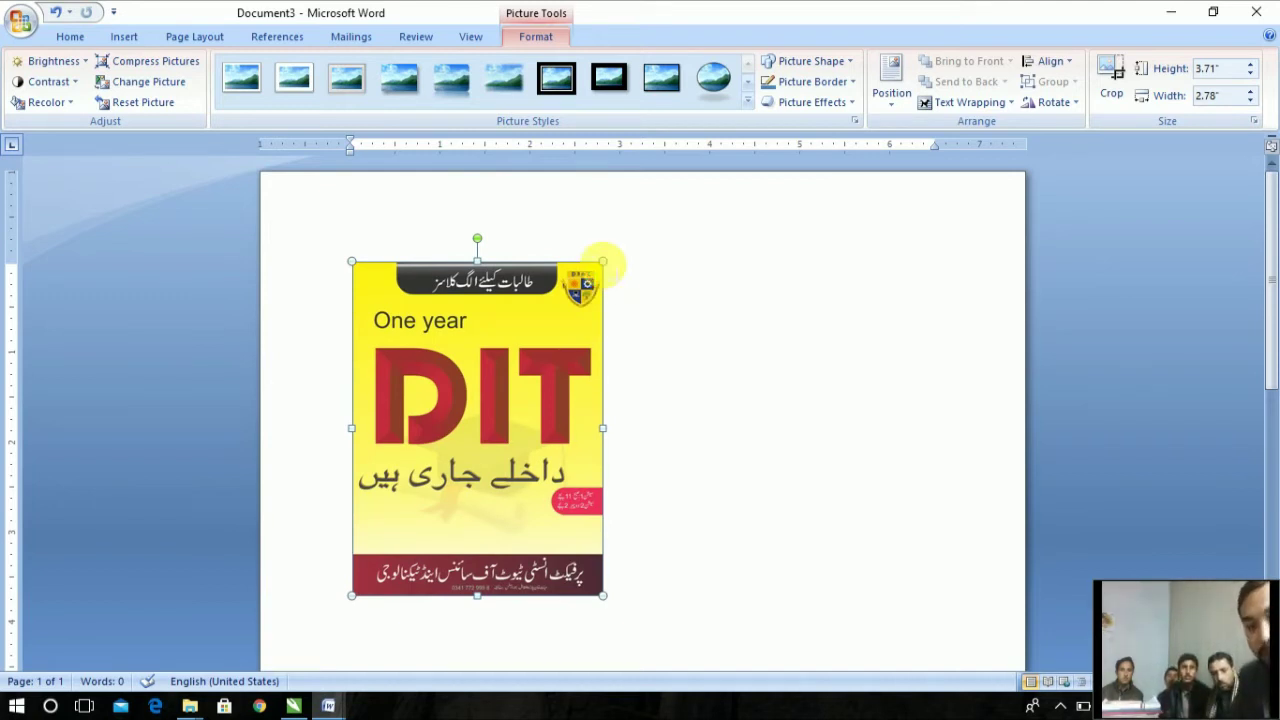
drag(603, 263, 541, 373)
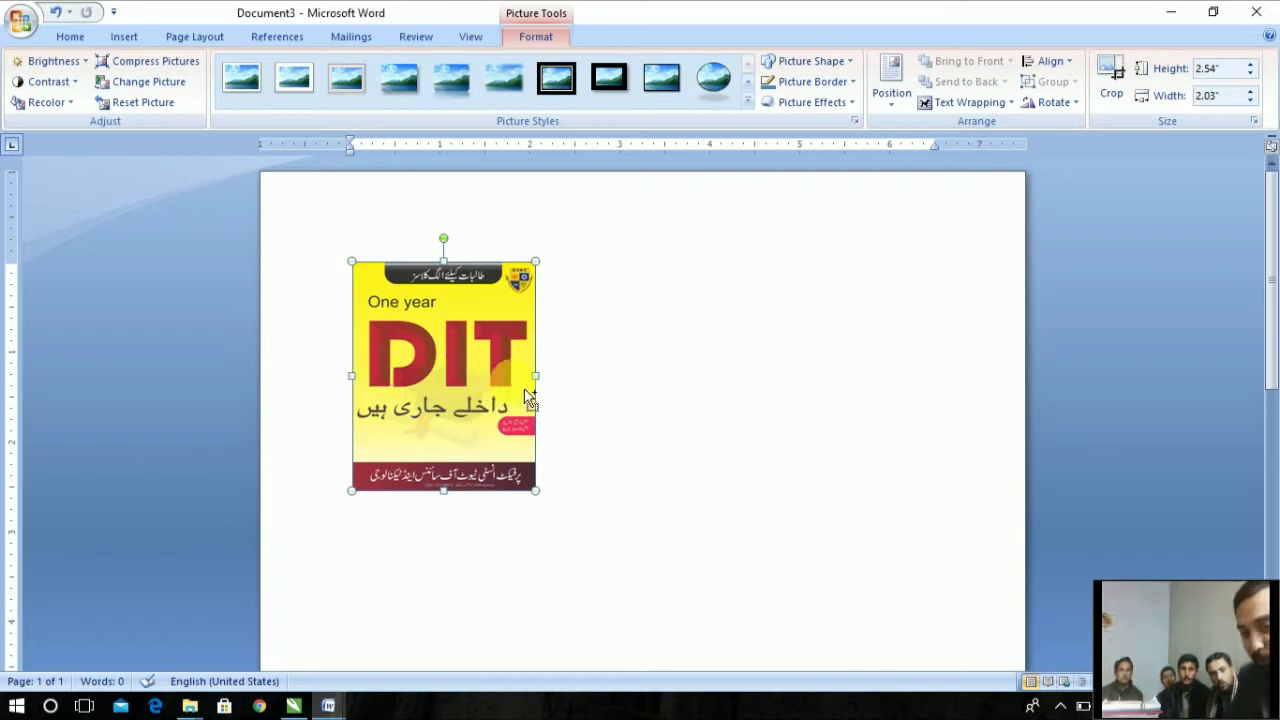
mouse_move(545, 378)
mouse_down()
mouse_move(590, 375)
mouse_move(565, 376)
mouse_up()
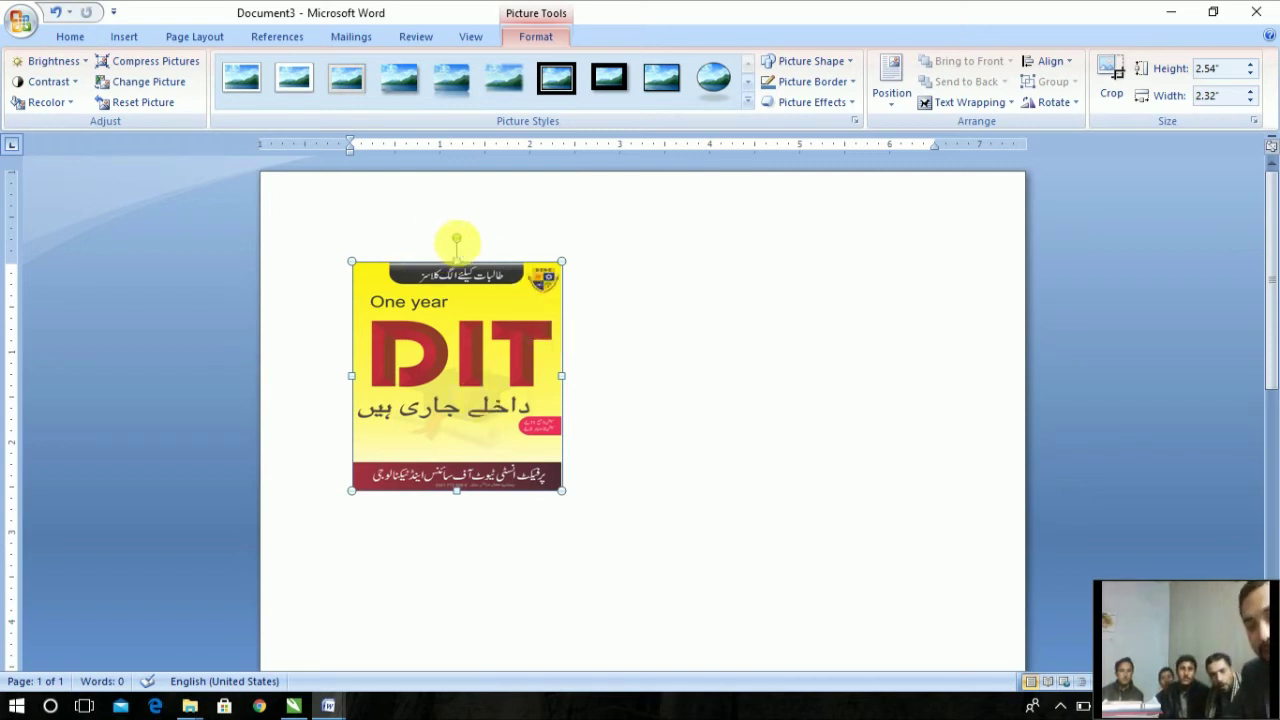
Step: Try rotating the picture clockwise, undo the rotation, and enlarge the picture proportionally to about 4.04" high by 3.69" wide
drag(467, 249, 504, 325)
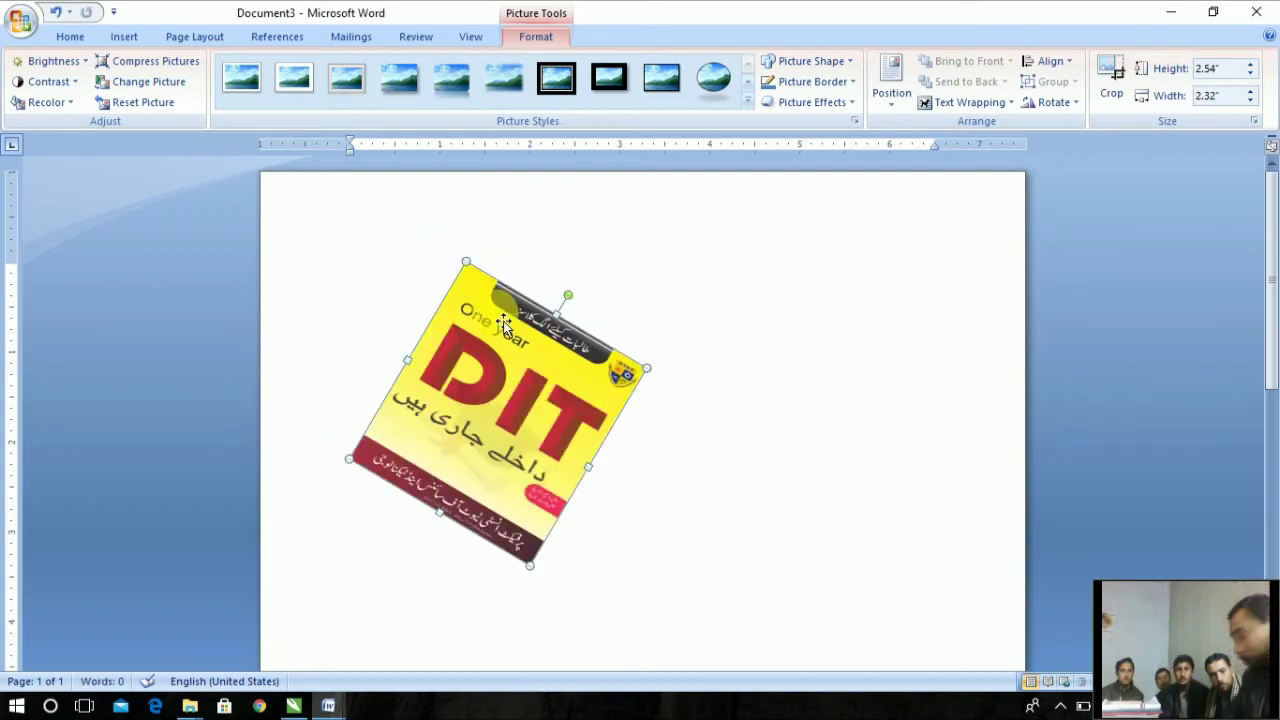
key(ctrl+z)
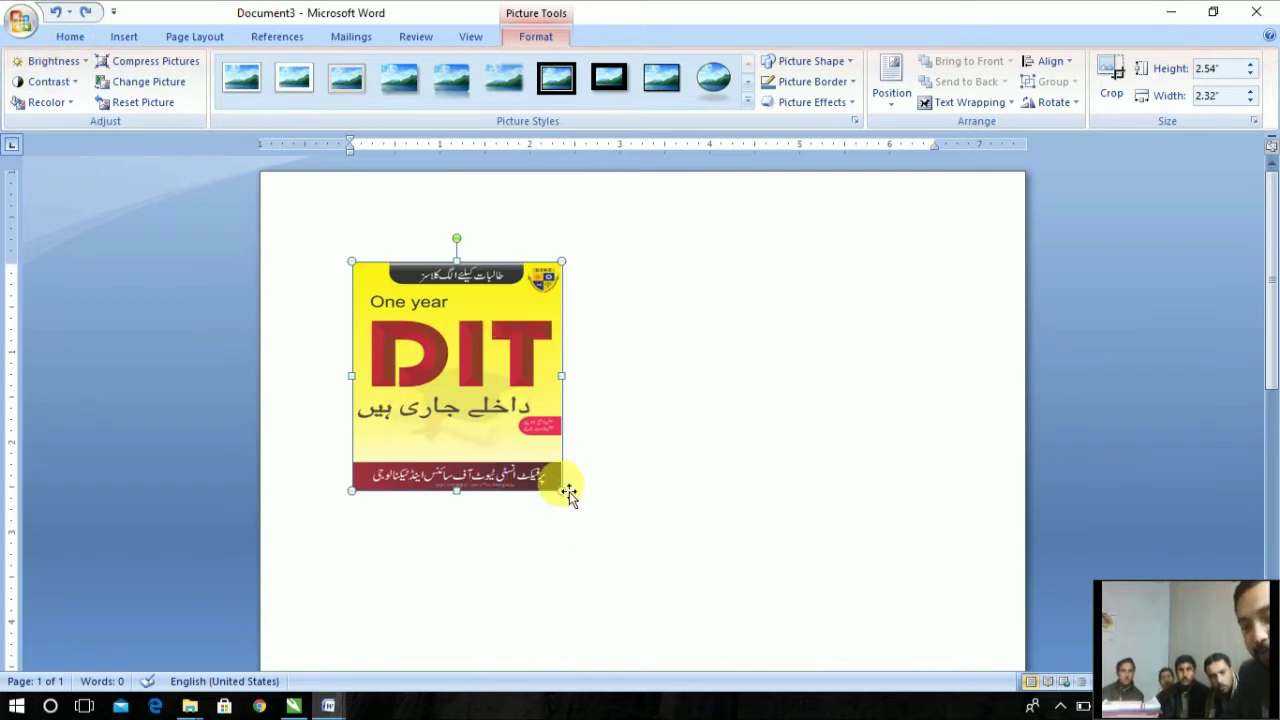
drag(571, 491, 684, 563)
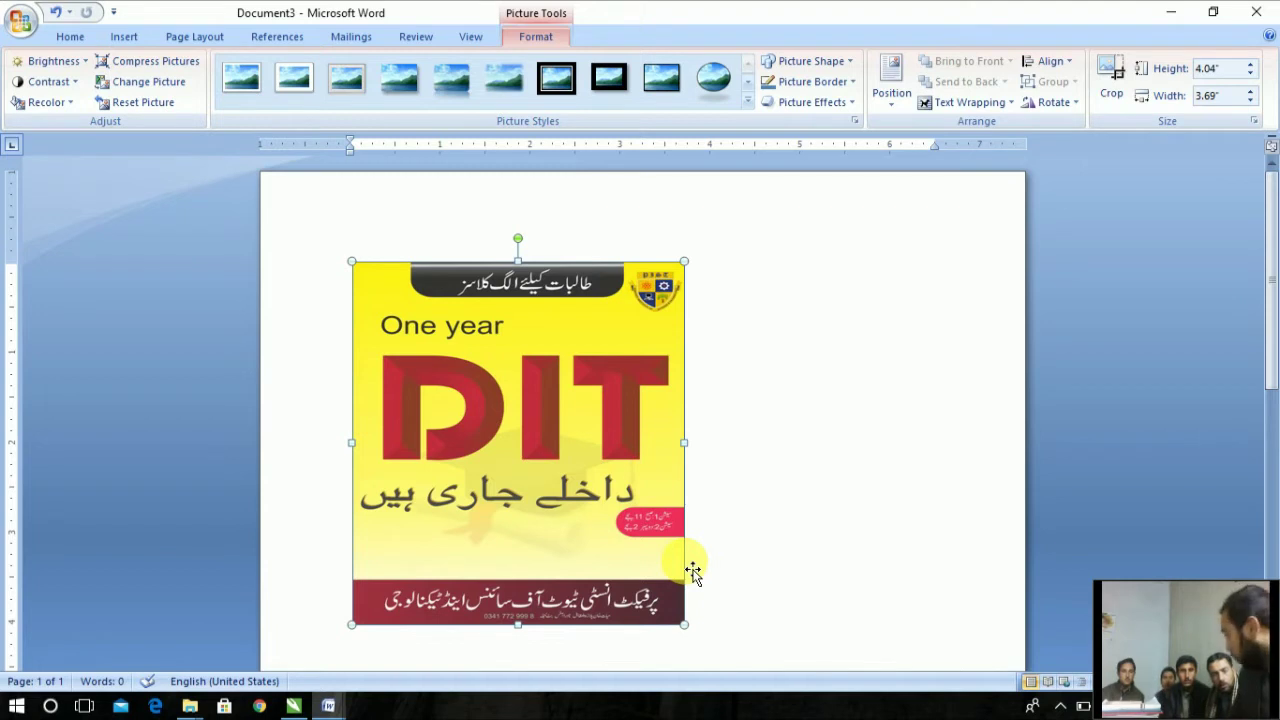
Step: Set the picture's brightness and contrast to +40% and recolor it with the light red variation
click(85, 65)
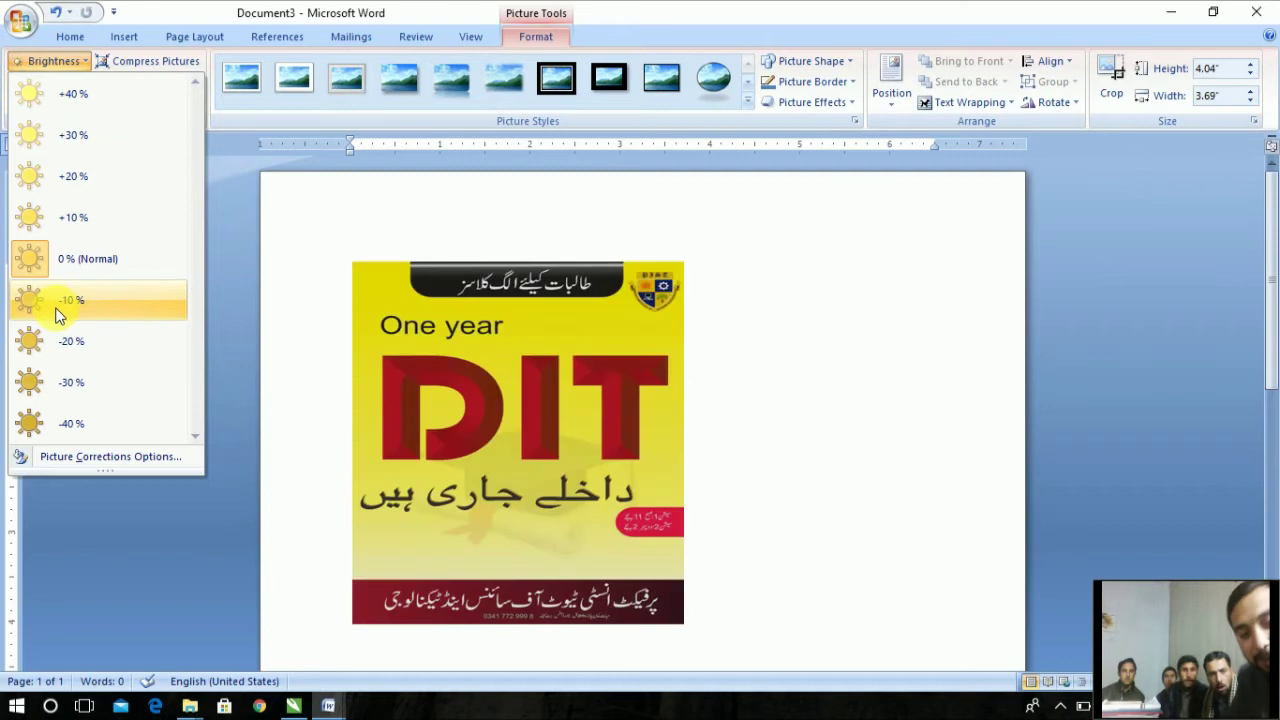
click(128, 96)
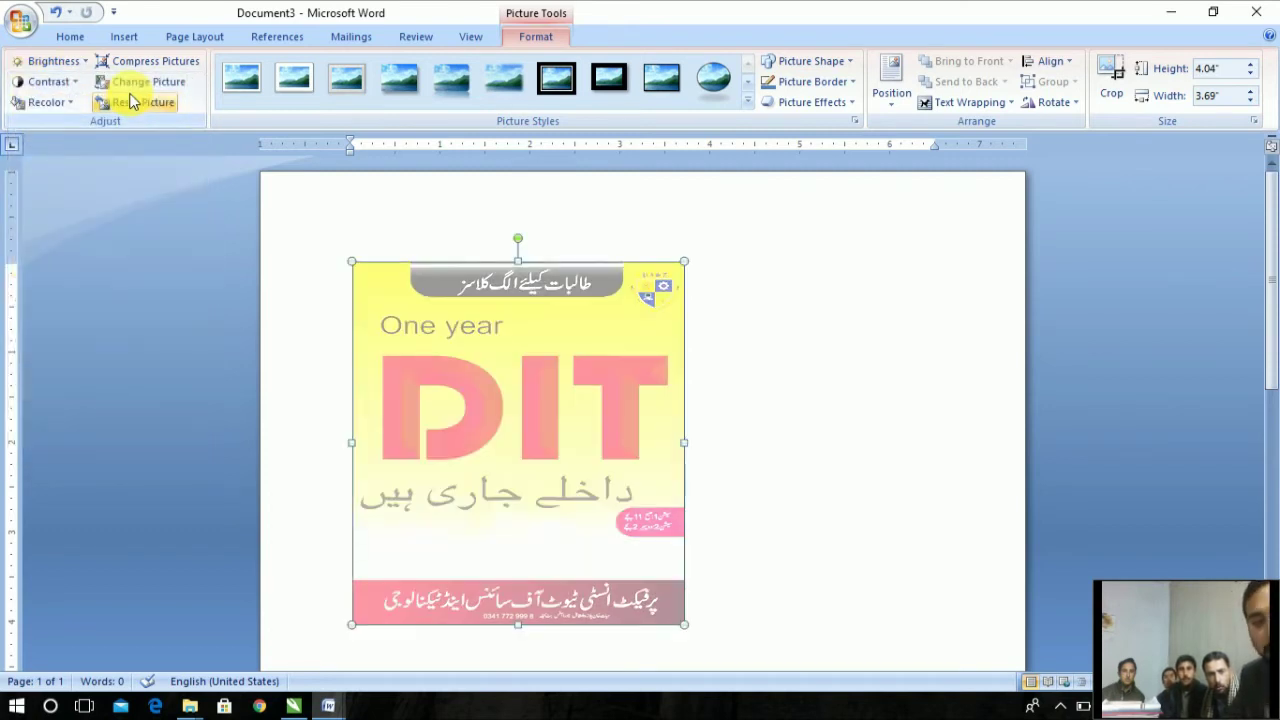
click(62, 86)
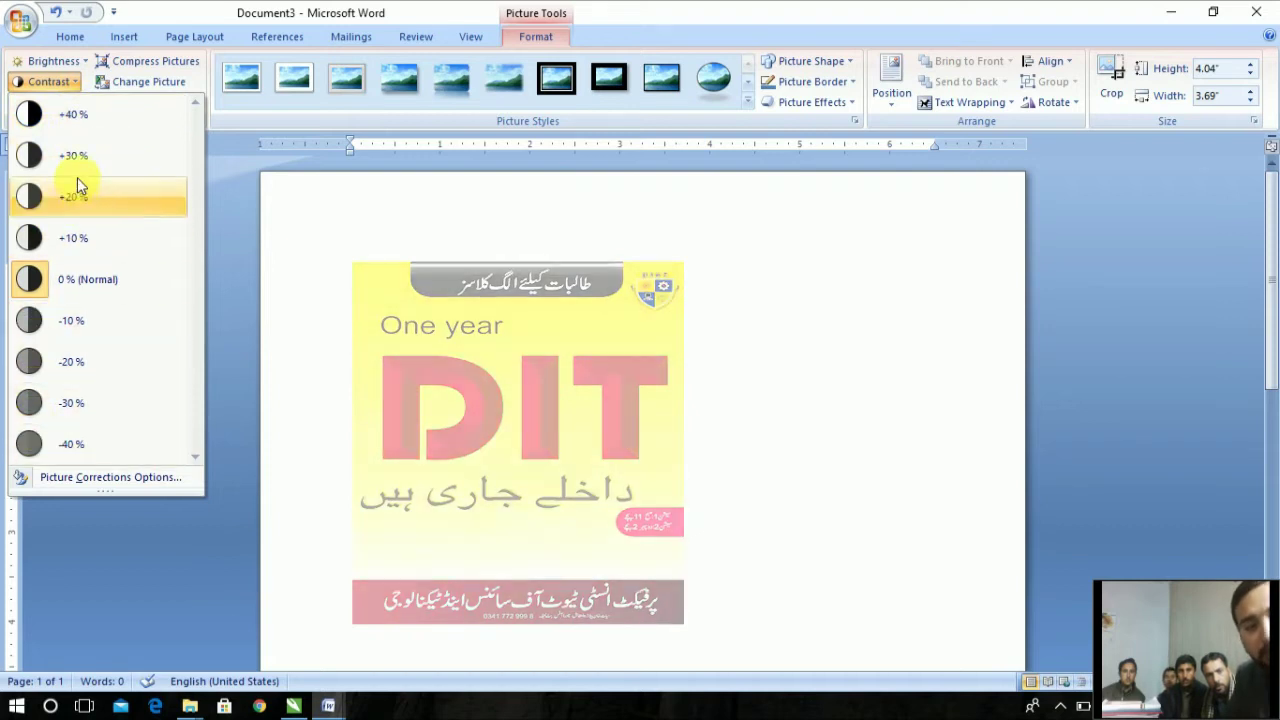
click(81, 120)
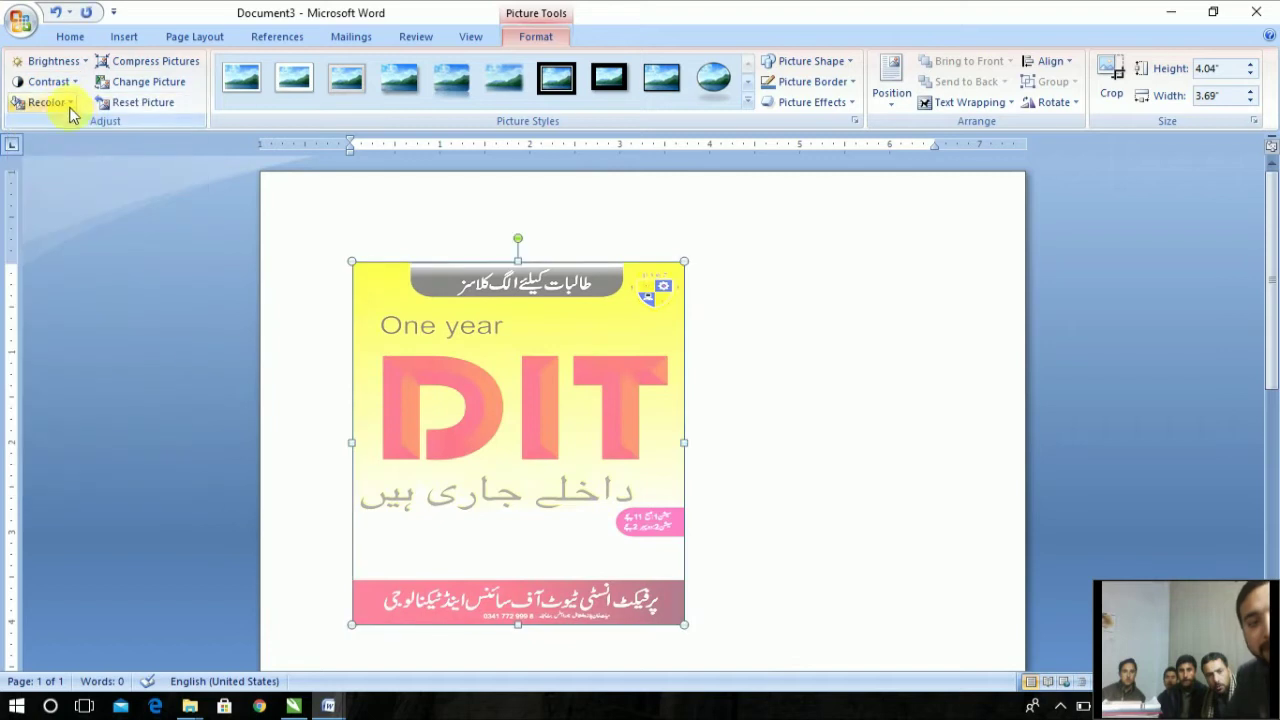
click(60, 103)
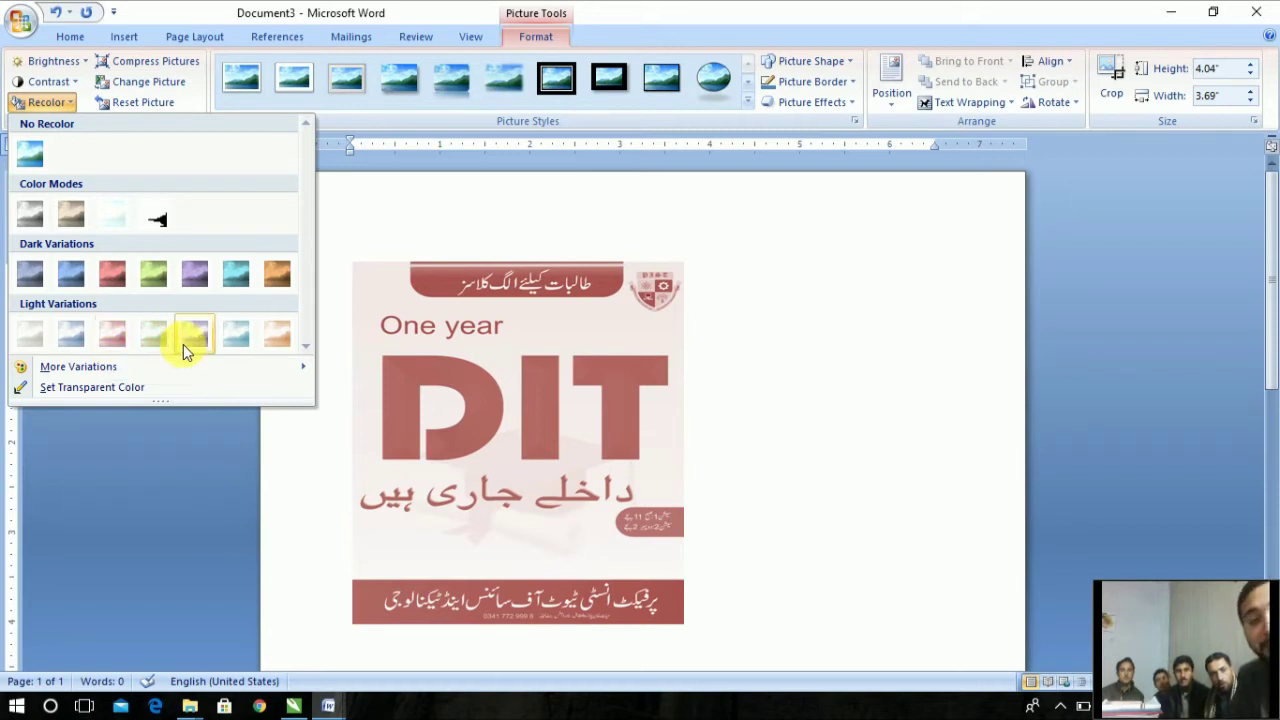
click(102, 340)
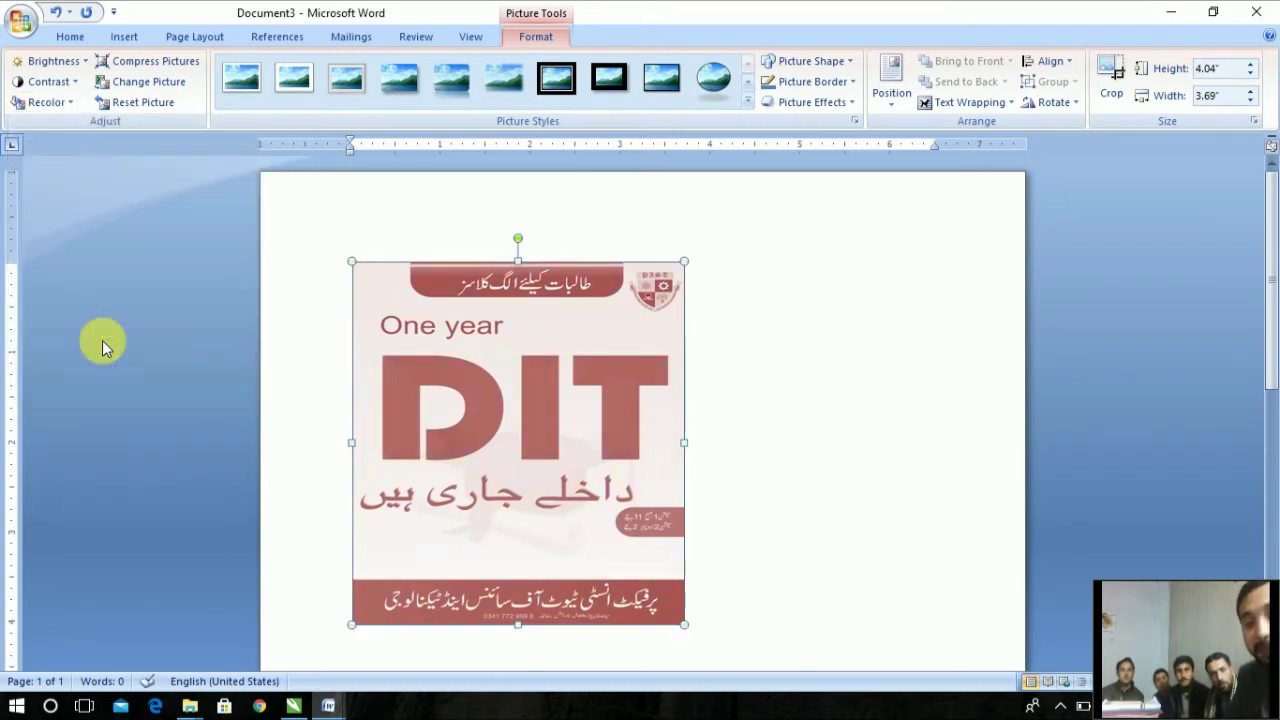
Step: Compress the document's pictures with the target output set to E-mail (96 ppi)
click(161, 70)
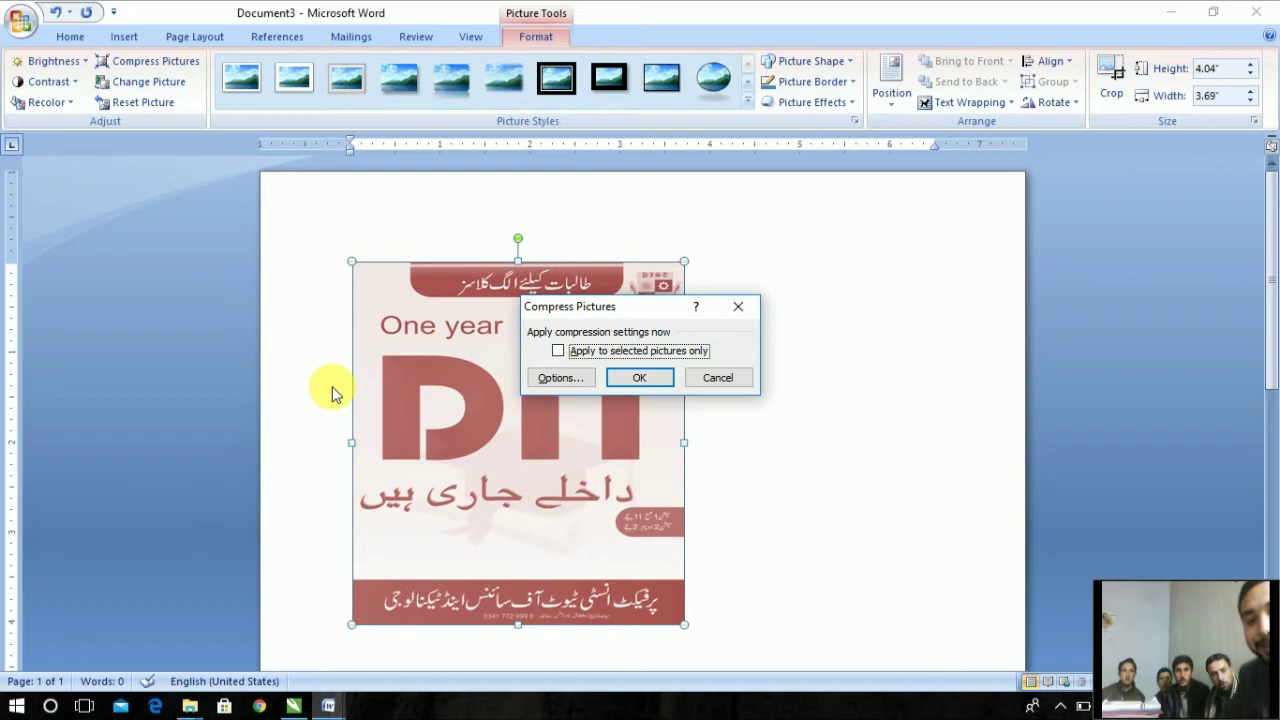
click(582, 381)
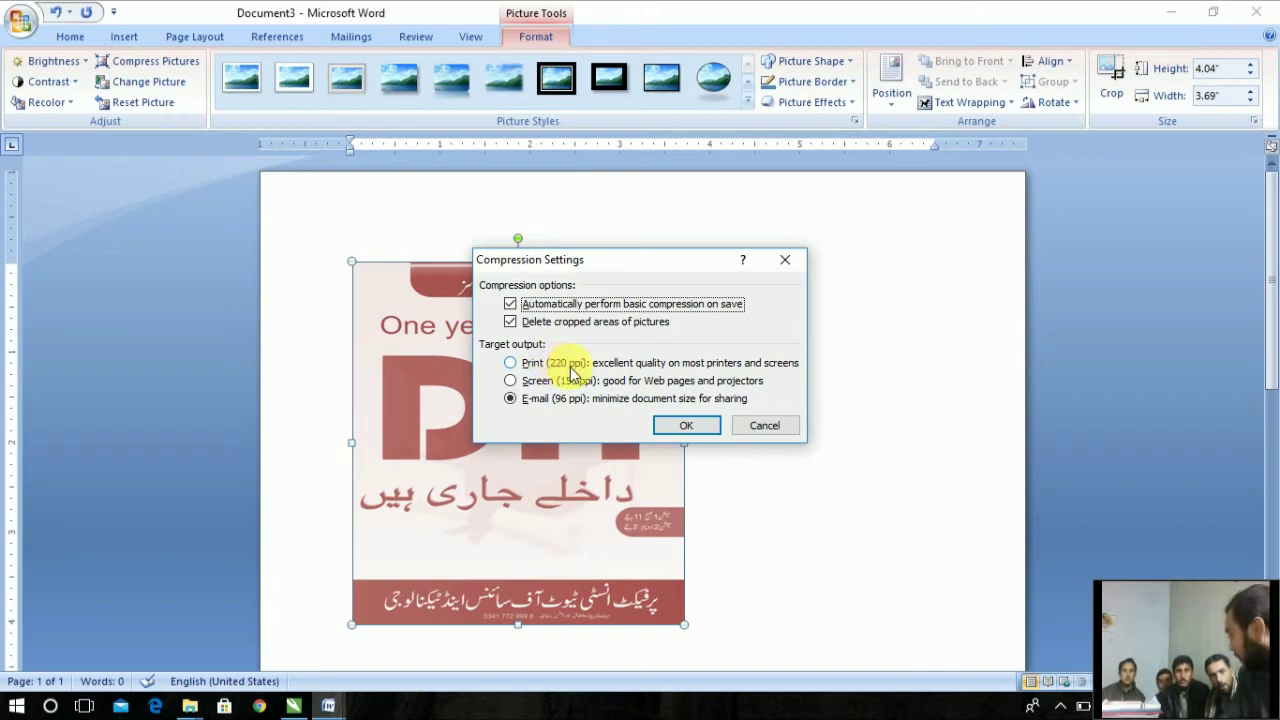
click(511, 366)
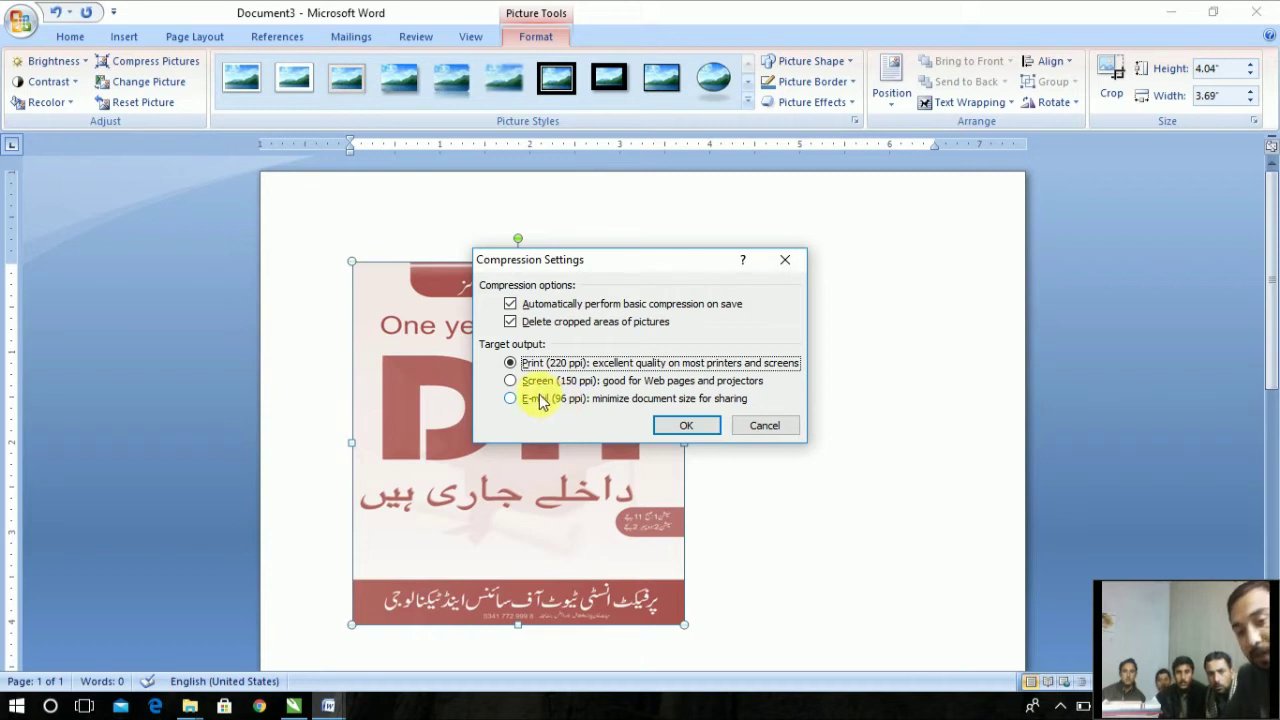
click(512, 382)
click(512, 398)
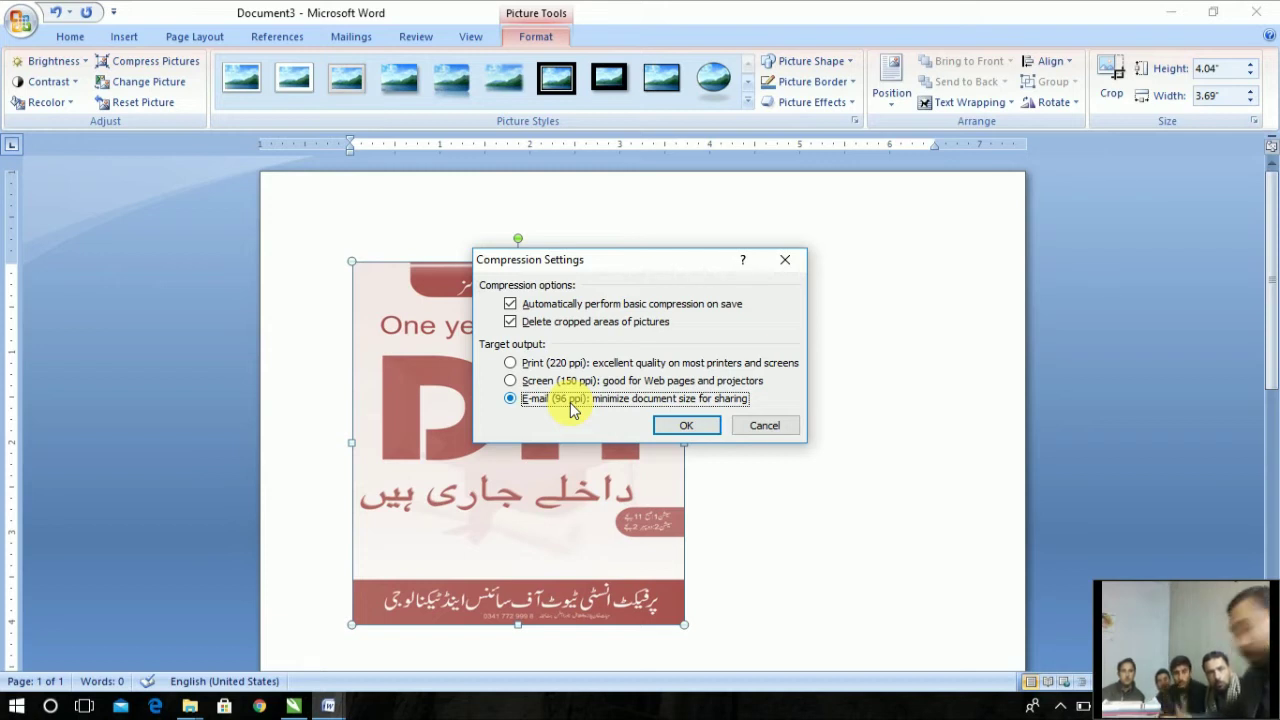
click(683, 426)
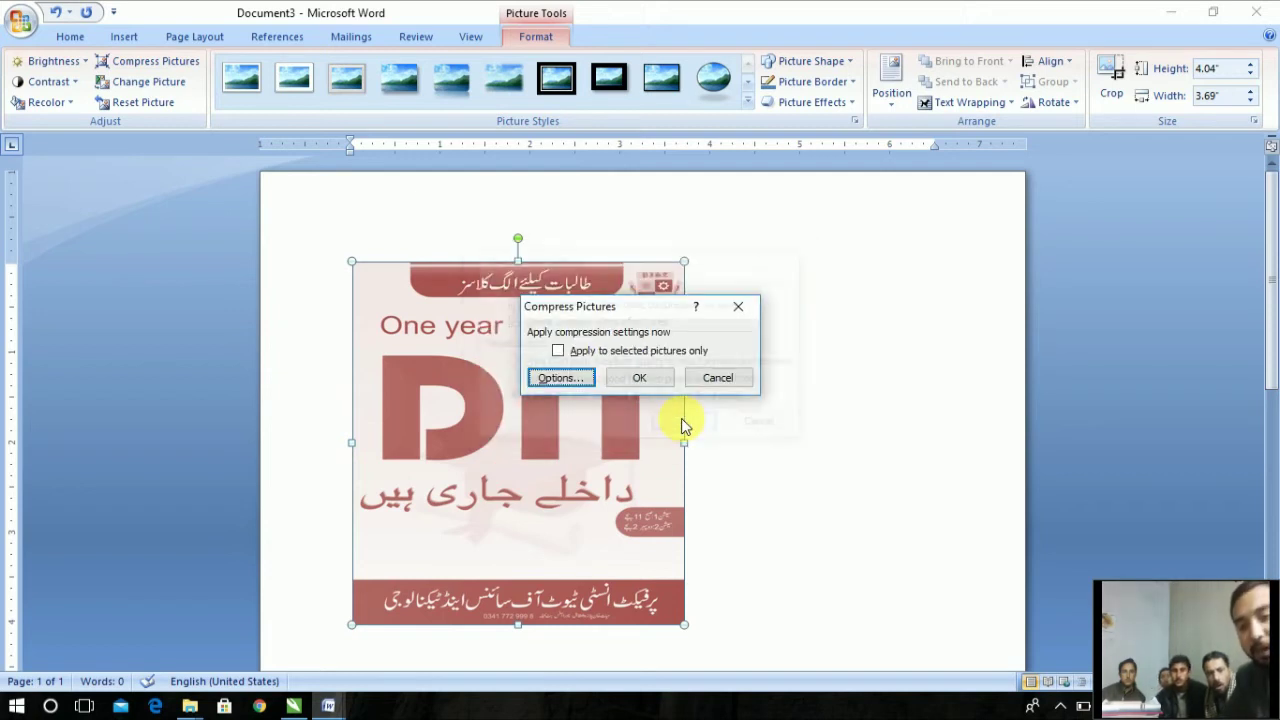
click(645, 378)
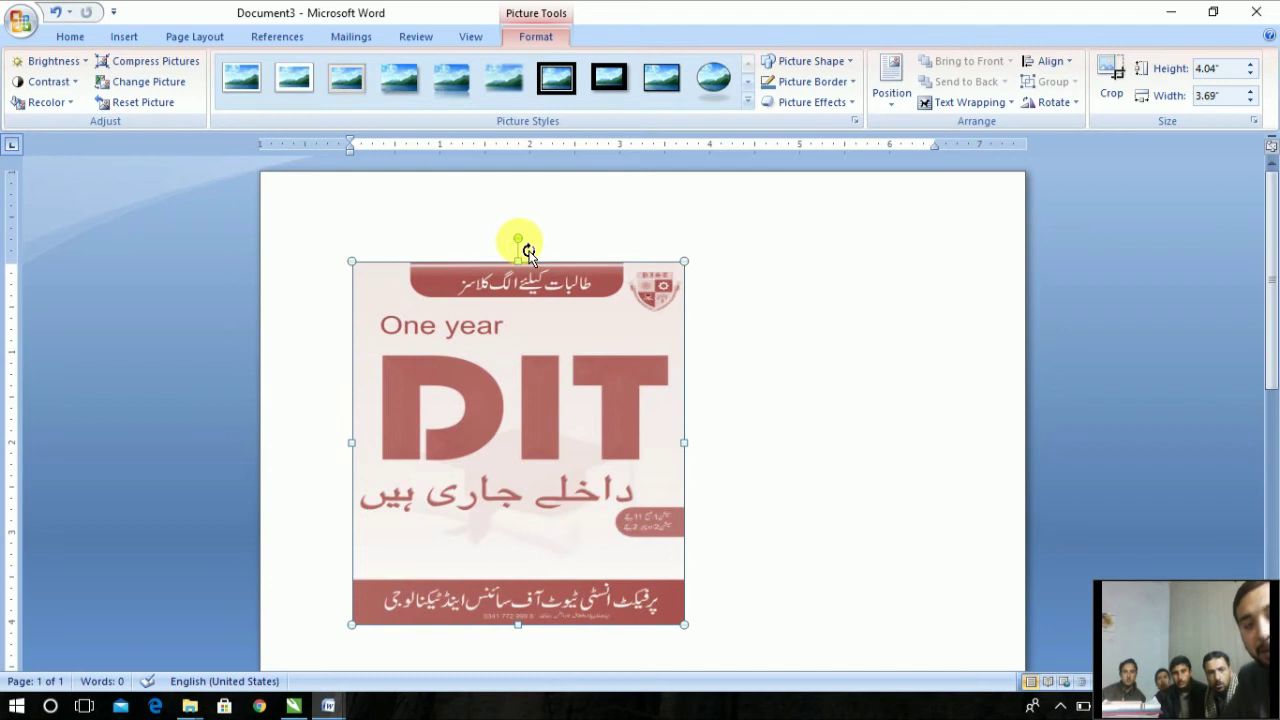
Step: Rotate the picture slightly clockwise and reset all of its formatting
drag(526, 249, 574, 283)
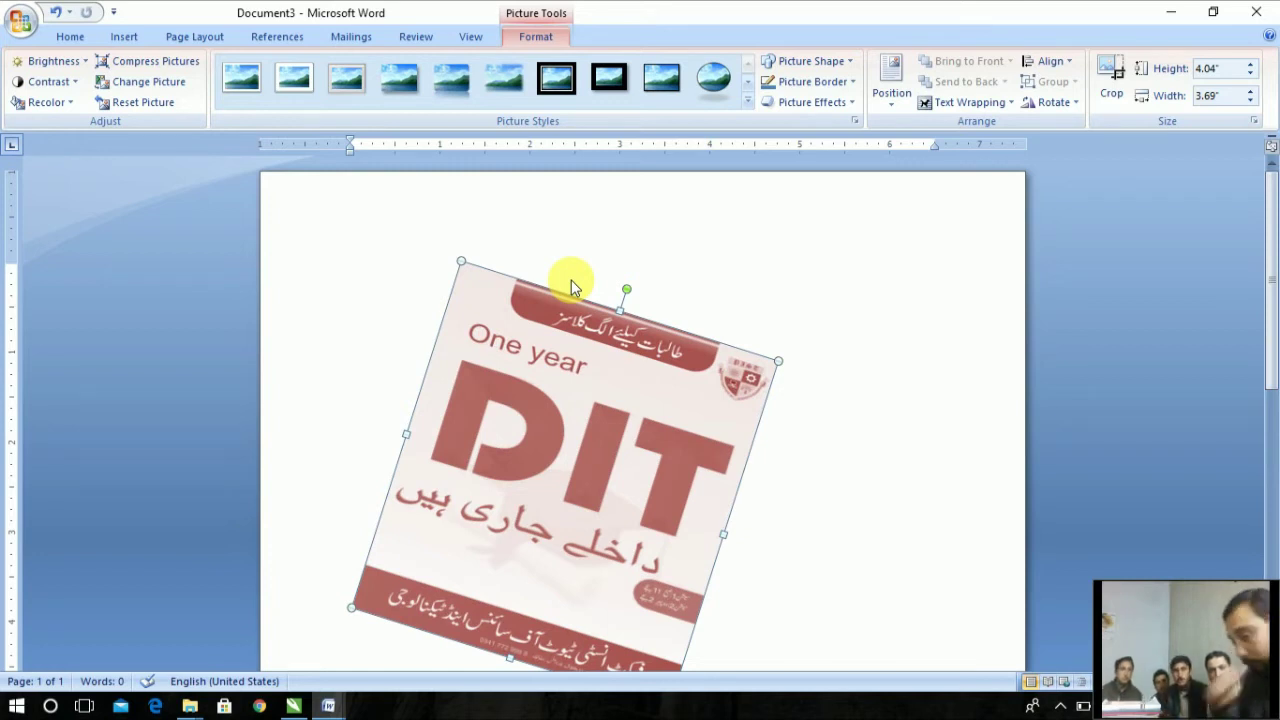
click(143, 103)
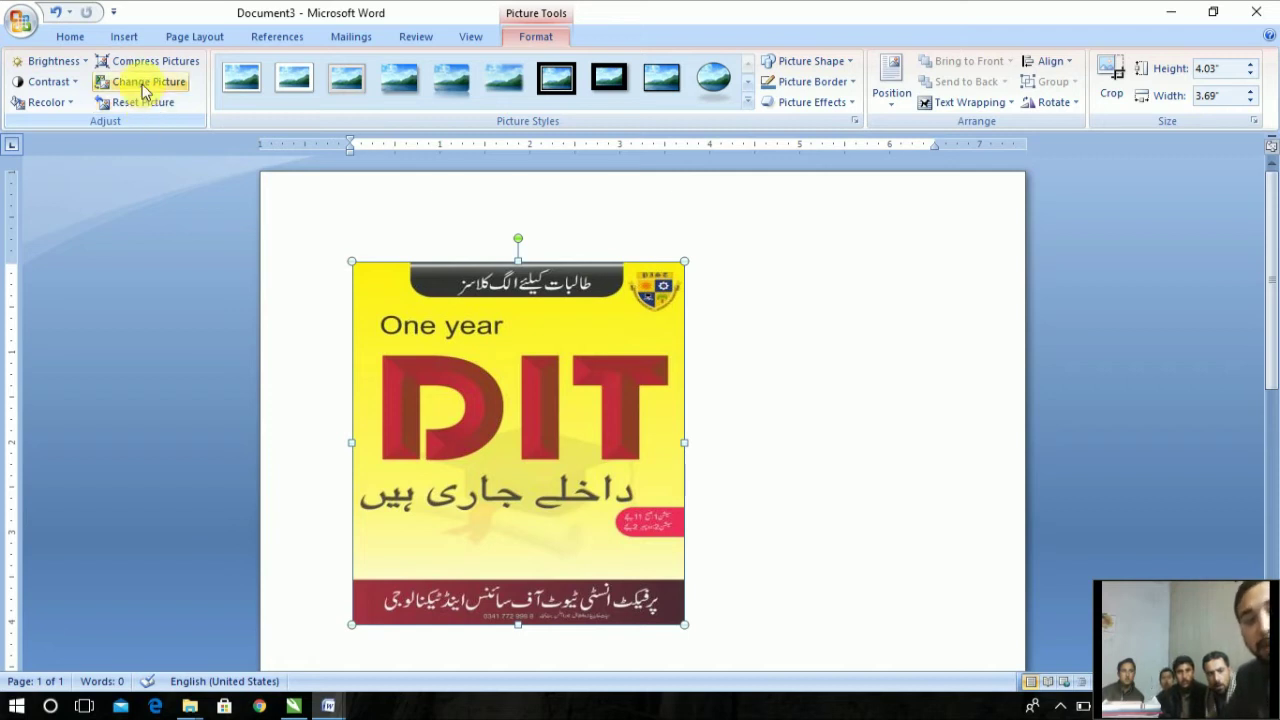
Step: Replace the poster with the portrait photo from the Desktop and dismiss the Page Setup dialog without changes
click(143, 87)
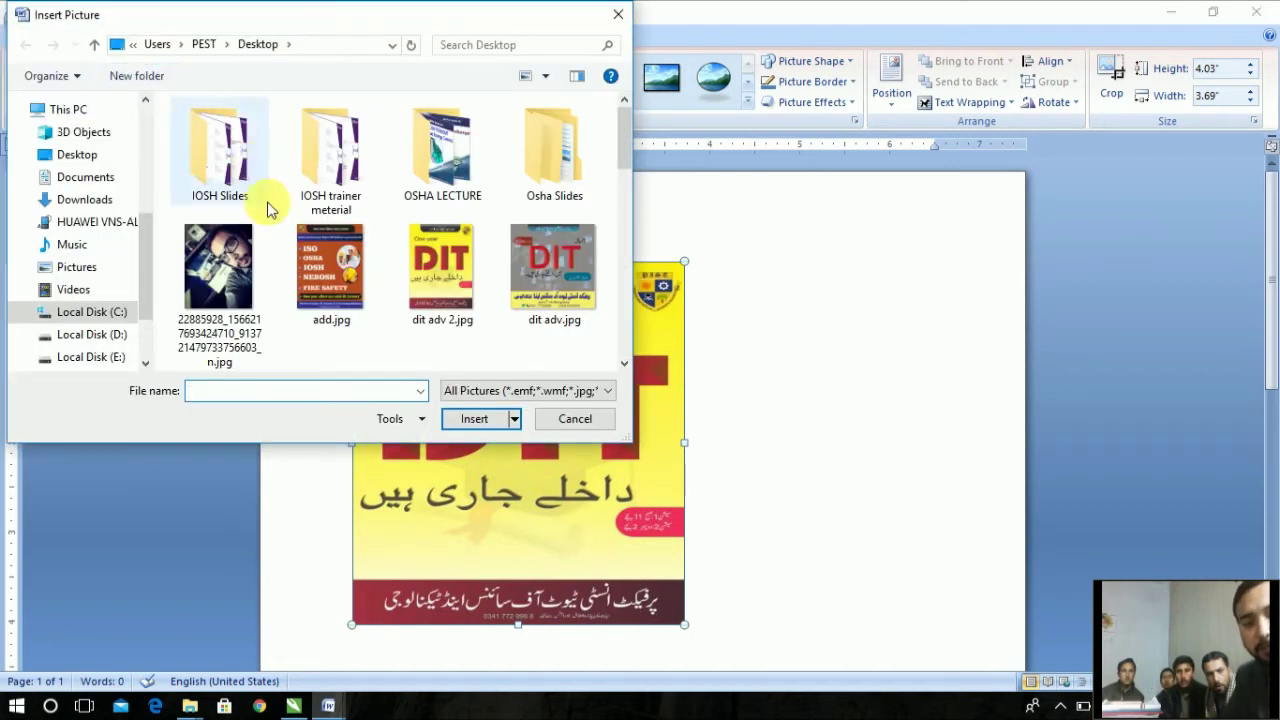
double_click(226, 260)
click(312, 285)
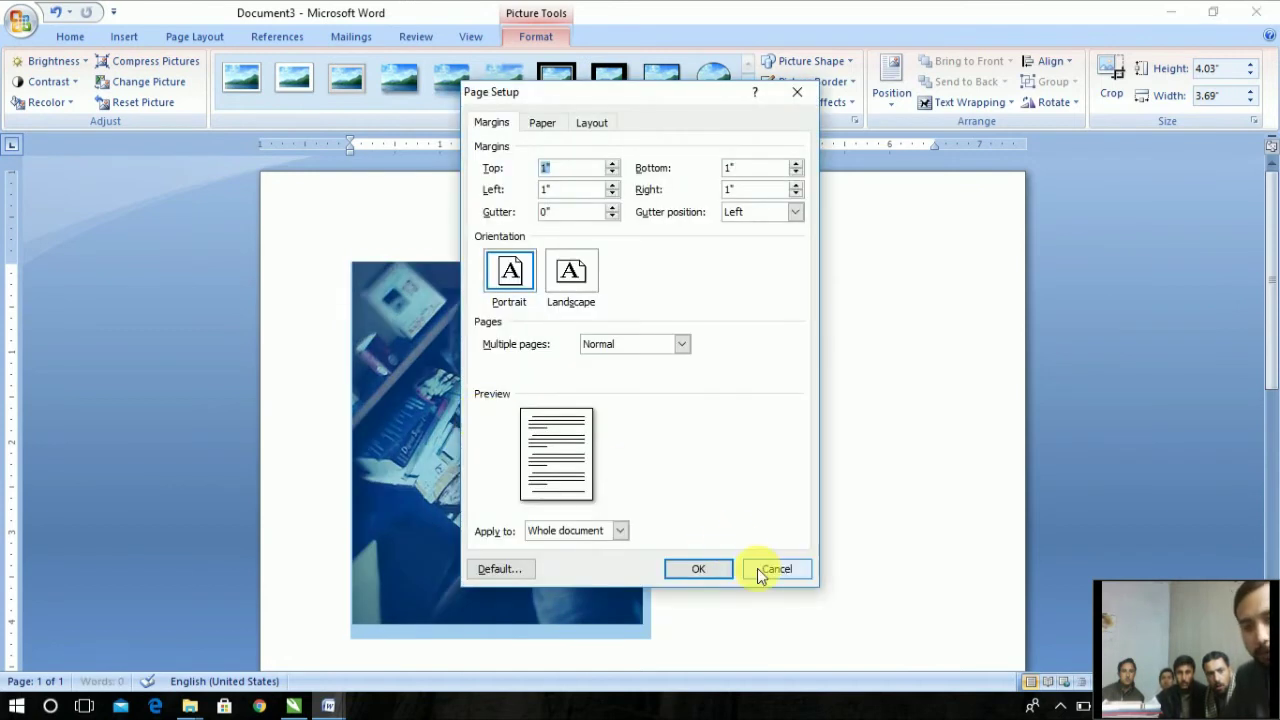
click(758, 568)
click(762, 572)
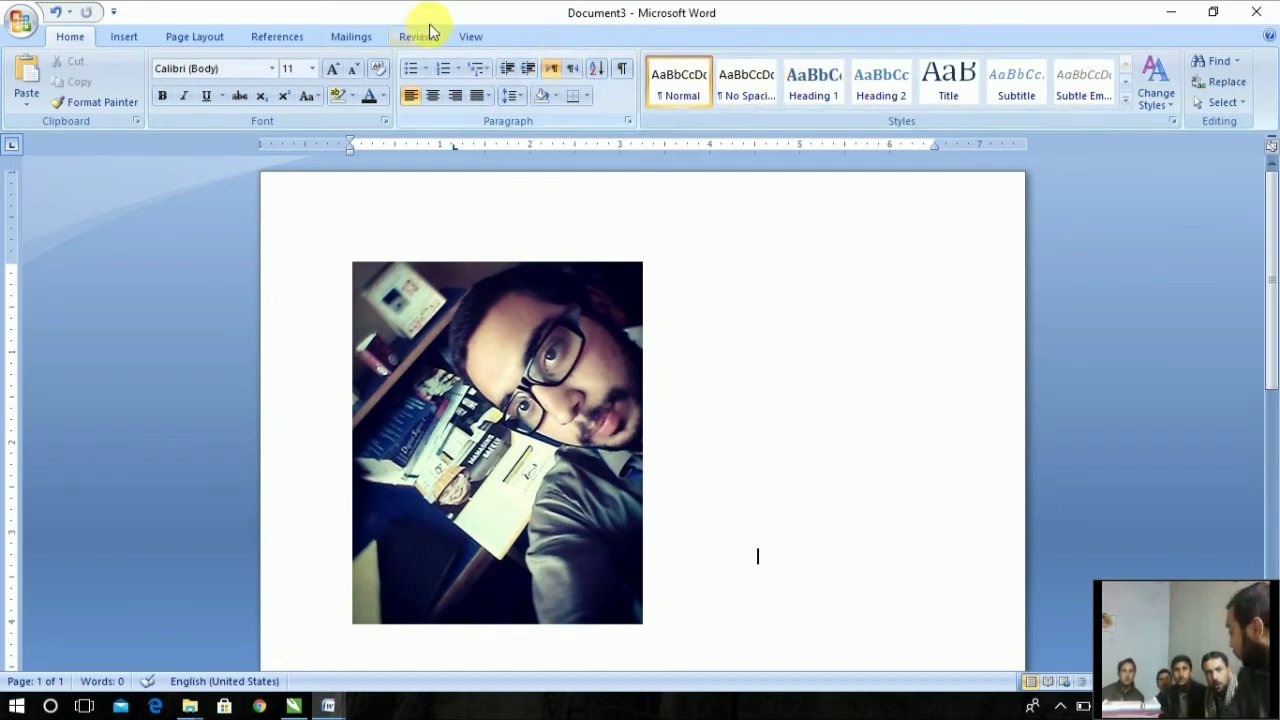
Step: Apply the grey metal frame picture style to the portrait photo
click(514, 358)
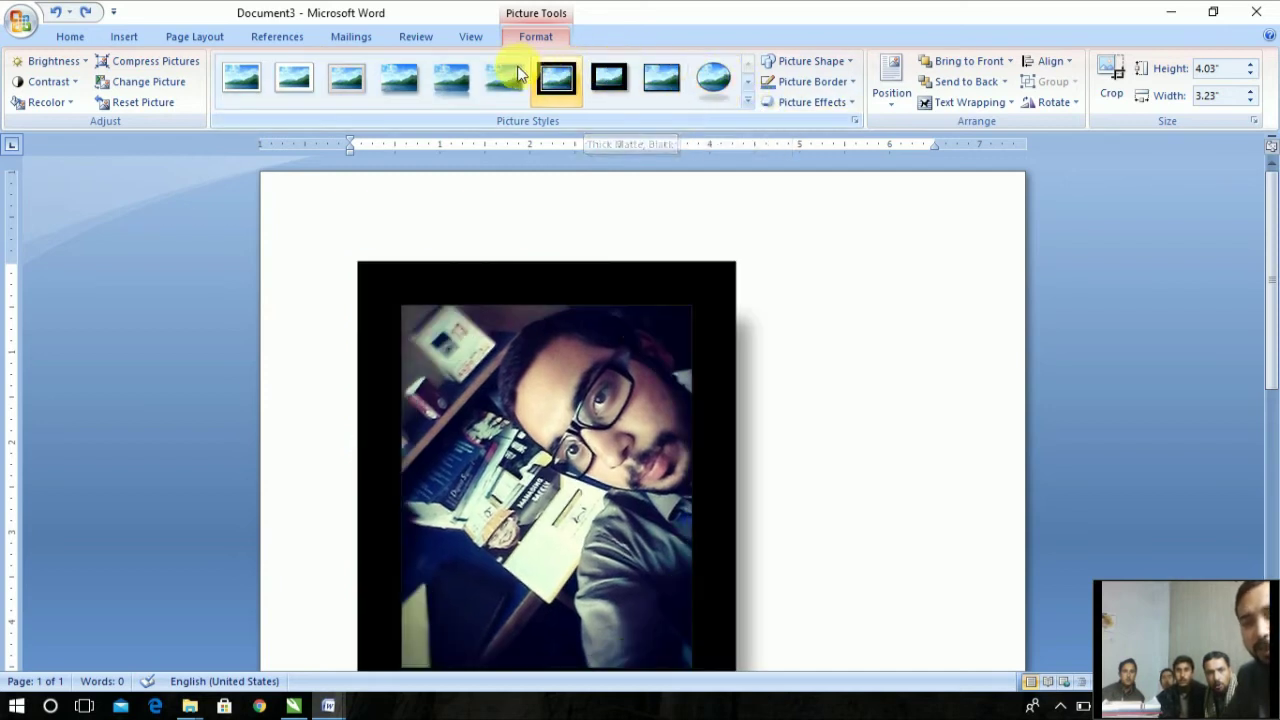
click(350, 79)
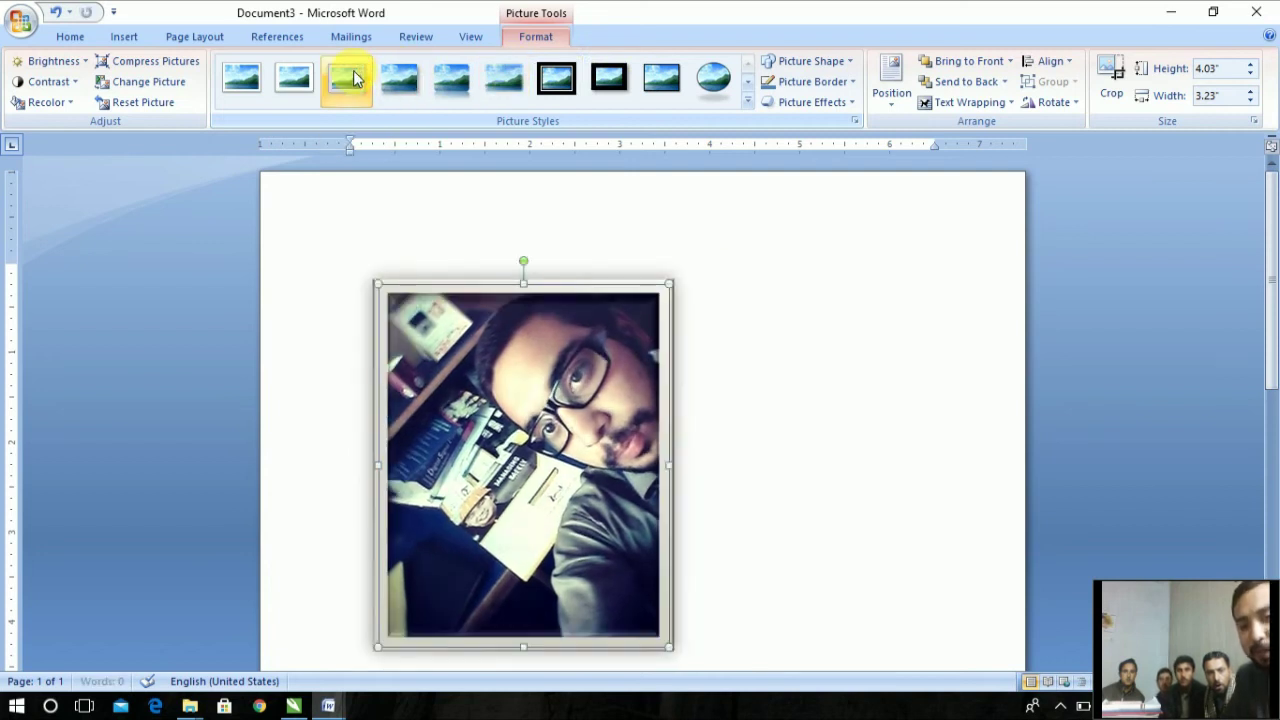
Step: Try the isosceles triangle shape on the portrait photo and undo the change
click(848, 70)
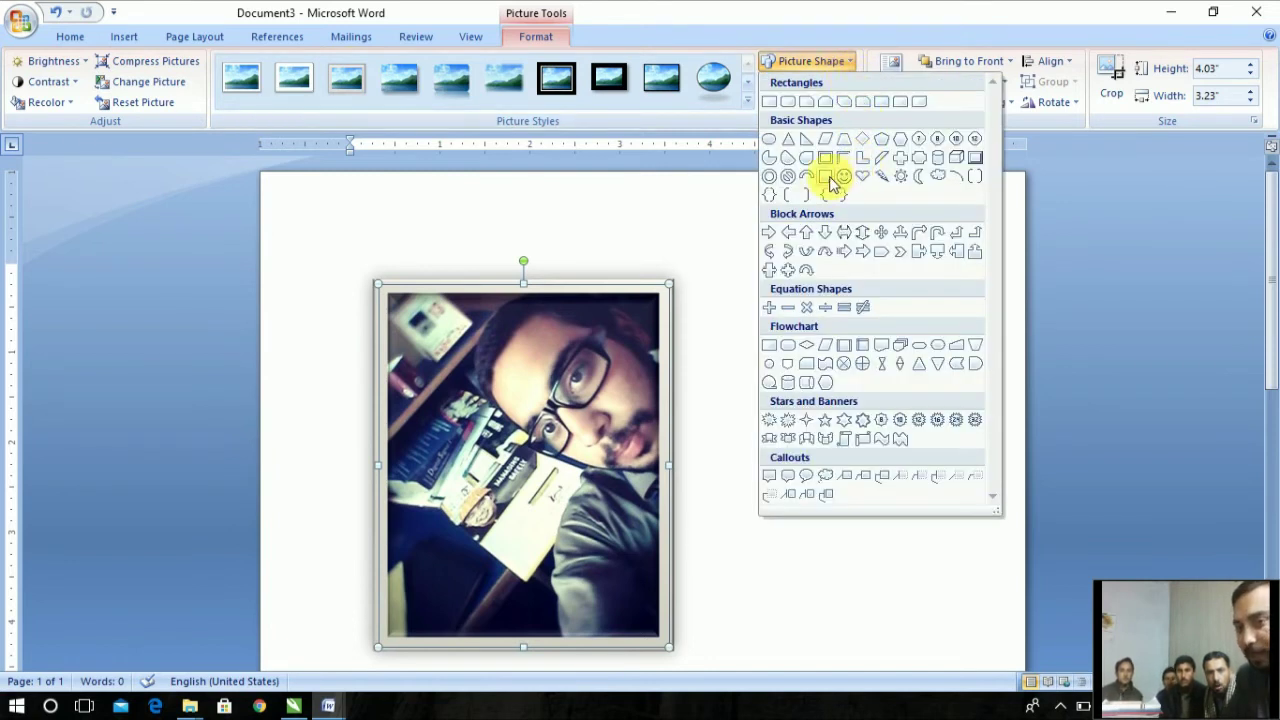
click(786, 140)
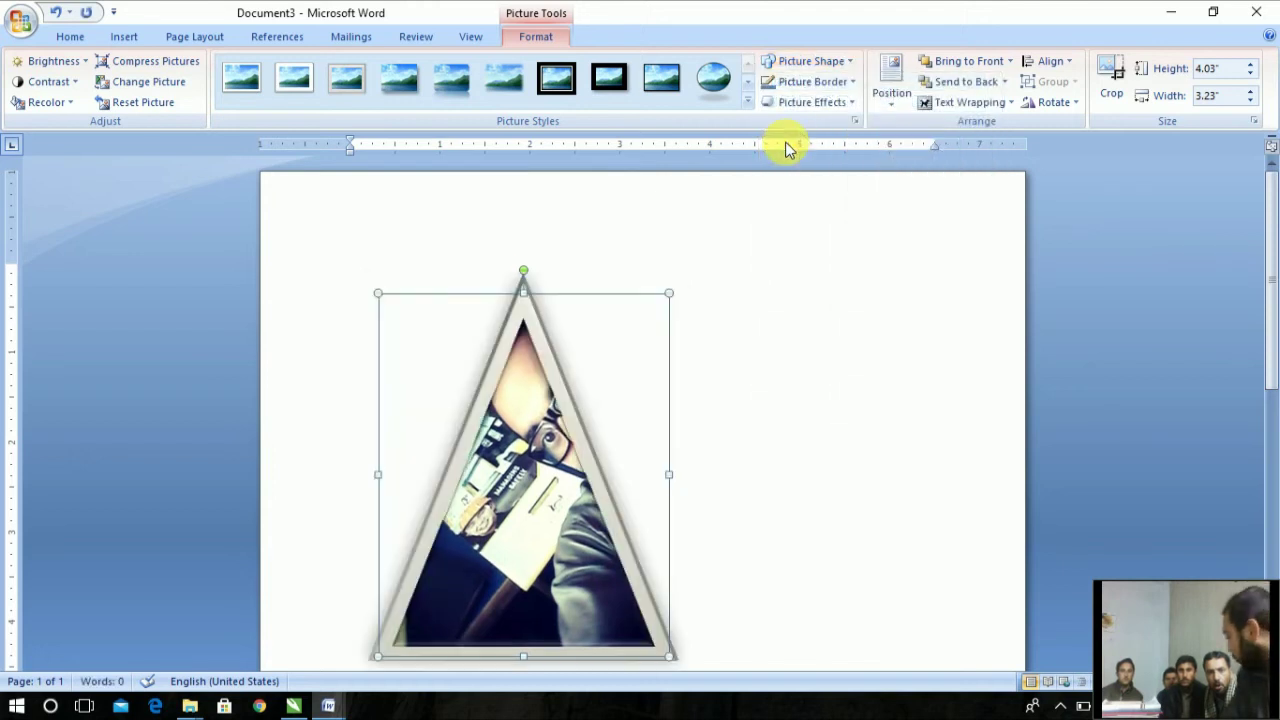
key(ctrl+z)
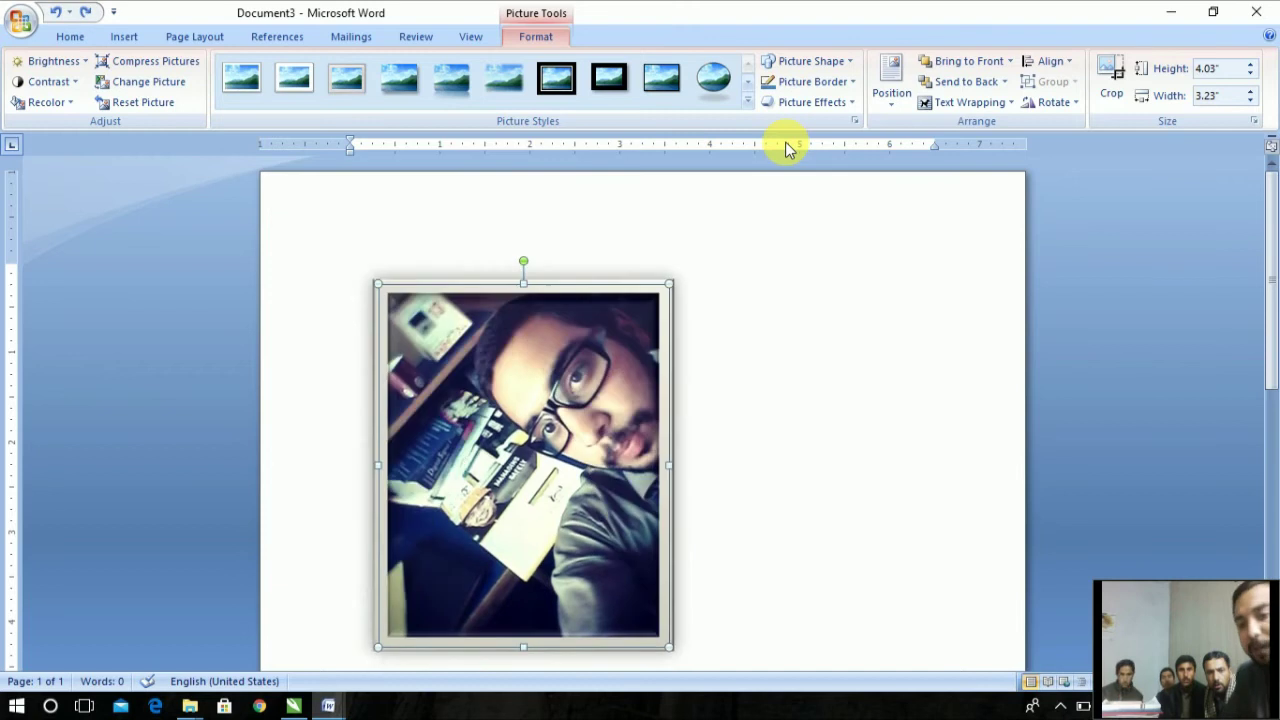
Step: Give the portrait photo a red border and apply the tilted preset picture effect from the third row, third column
click(851, 84)
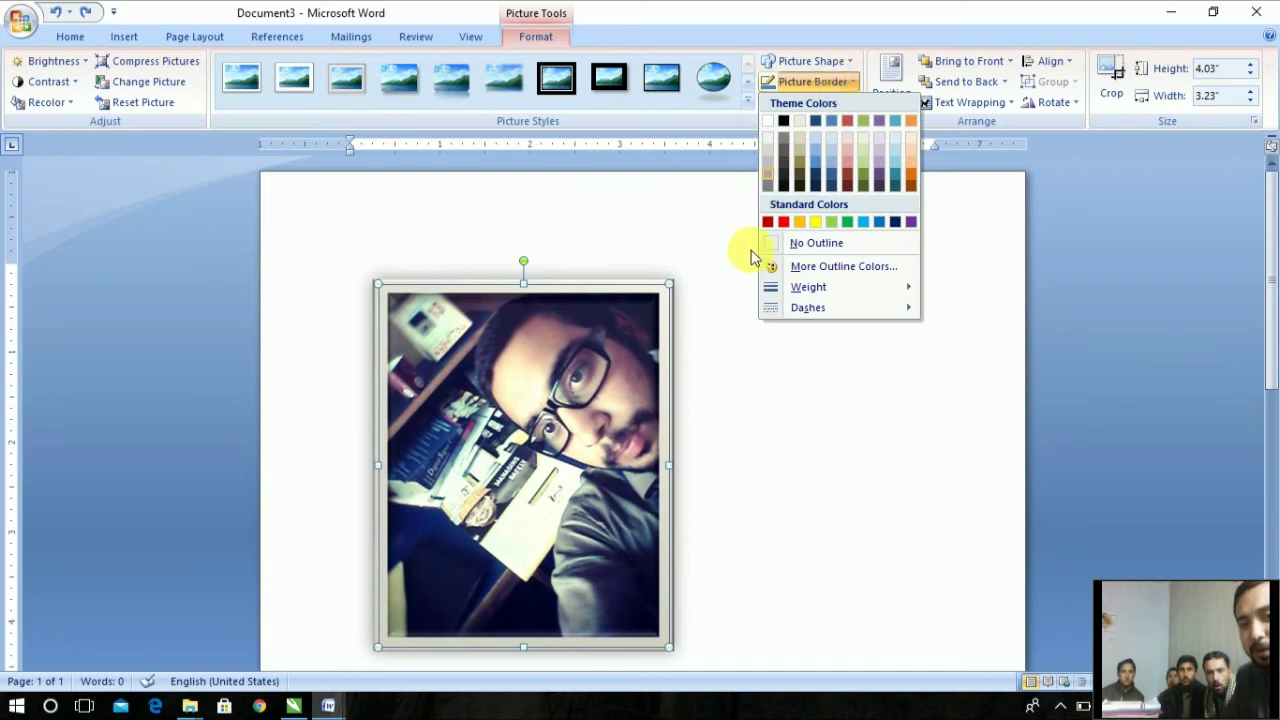
click(768, 222)
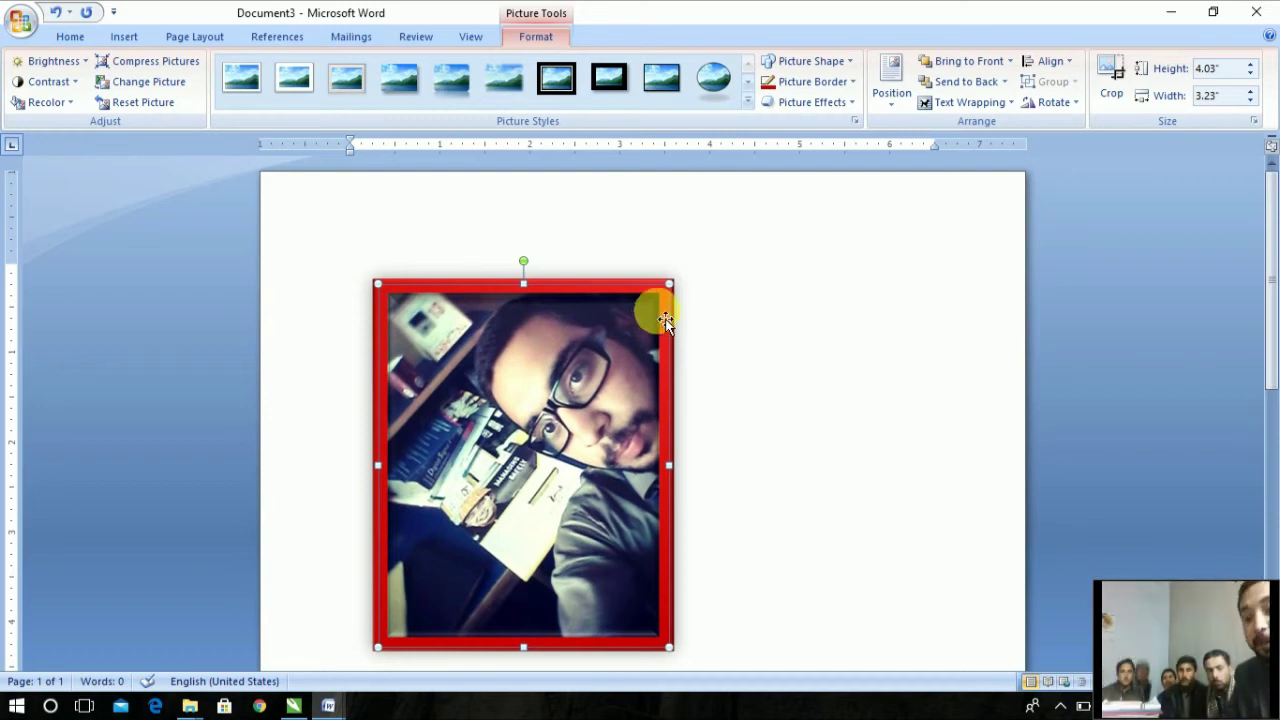
click(853, 106)
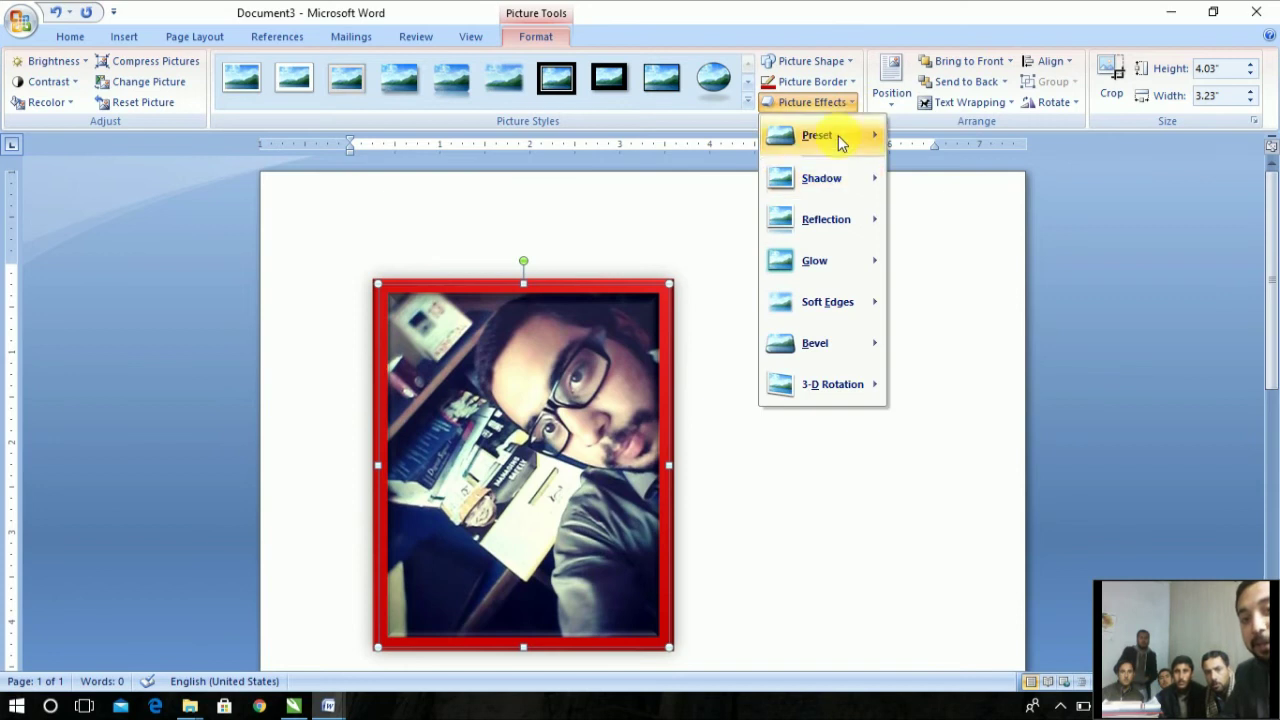
mouse_move(838, 135)
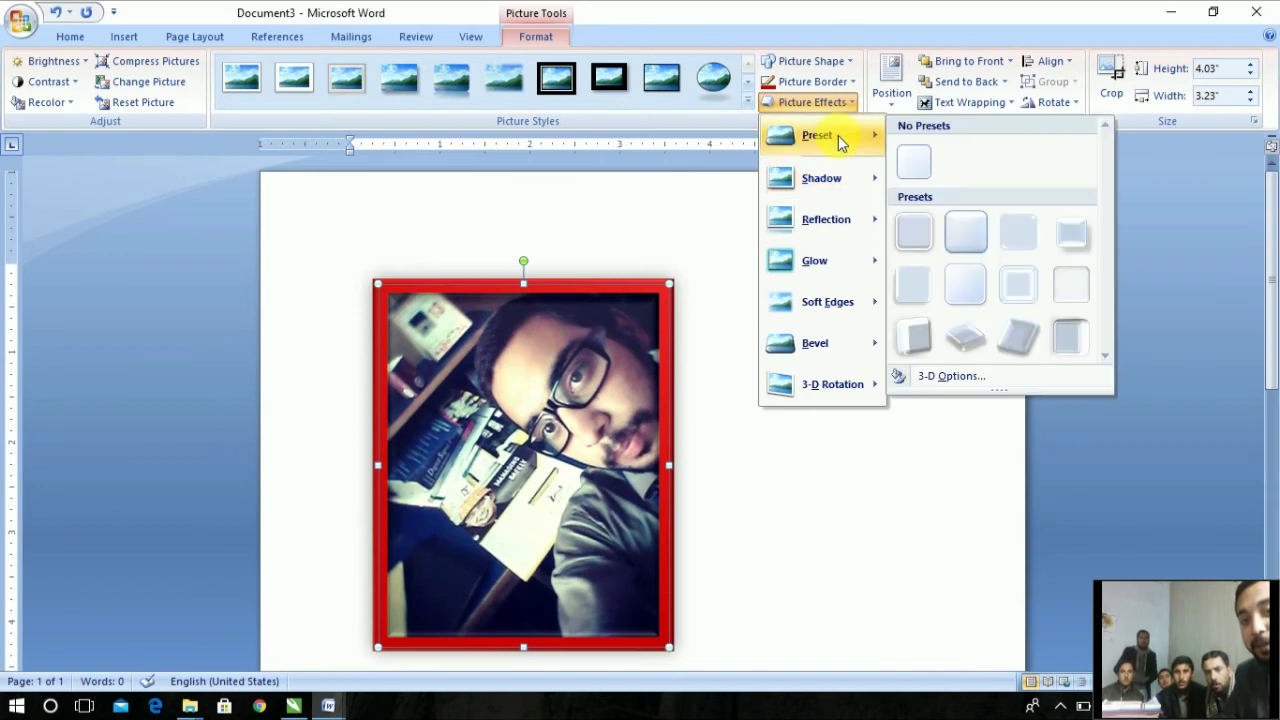
click(1033, 341)
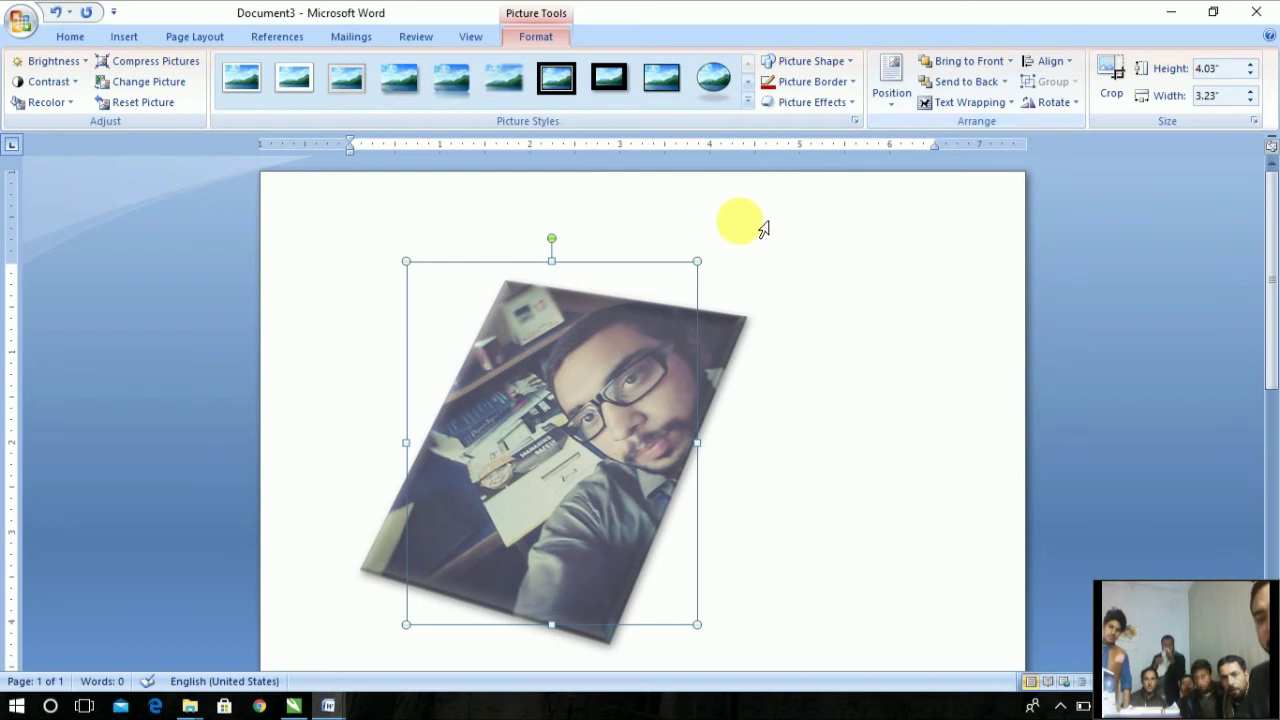
click(842, 104)
mouse_move(831, 240)
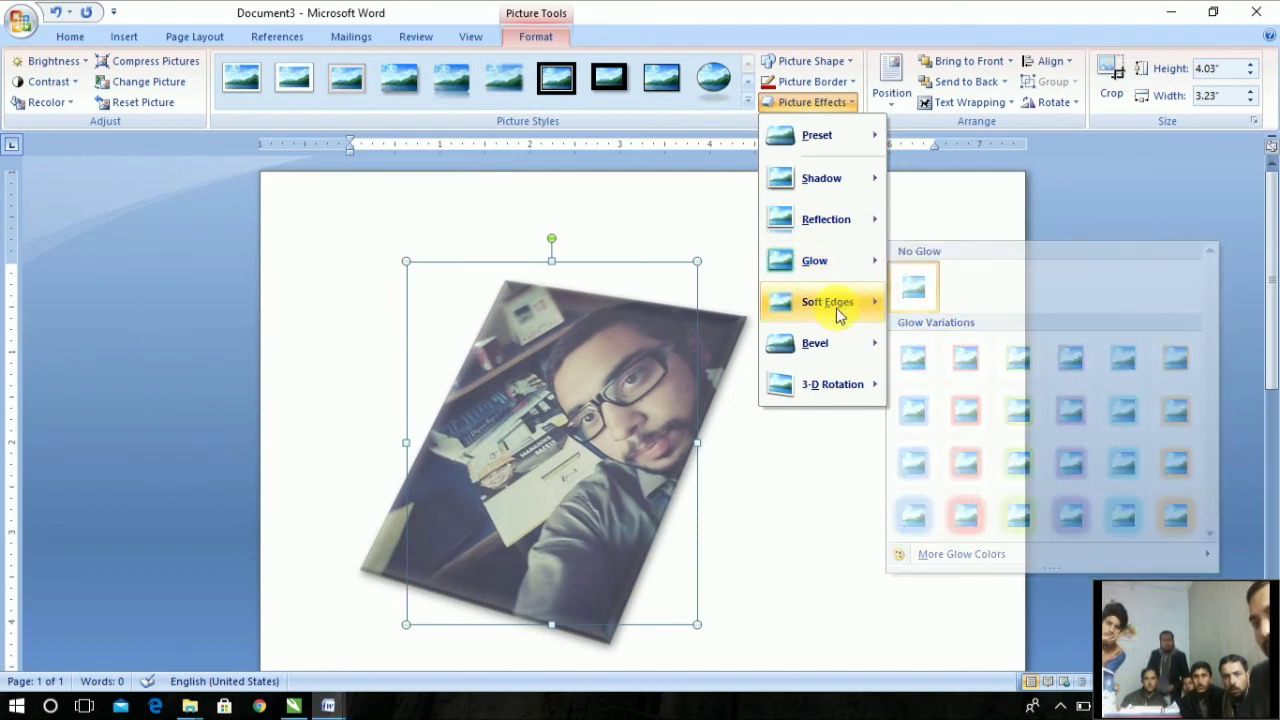
mouse_move(870, 303)
click(748, 241)
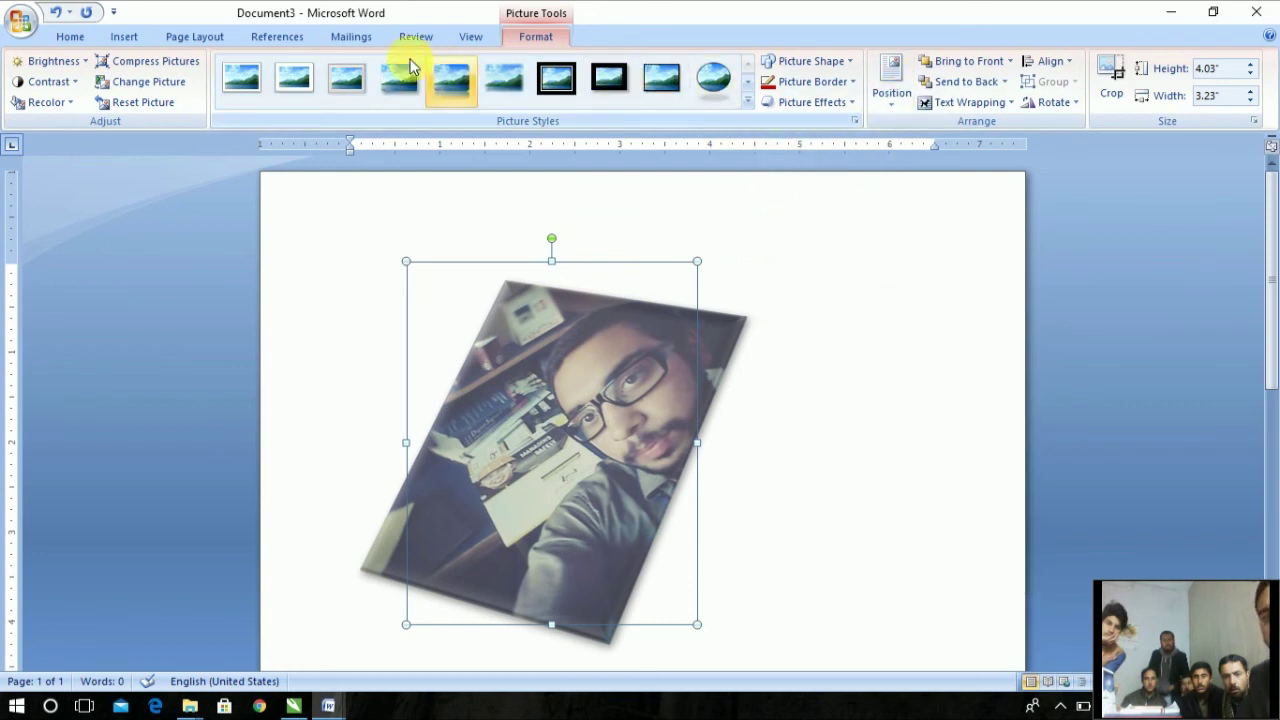
Step: Apply the white frame picture style to the photo and shrink it proportionally to about 2.45" high by 1.96" wide
click(307, 78)
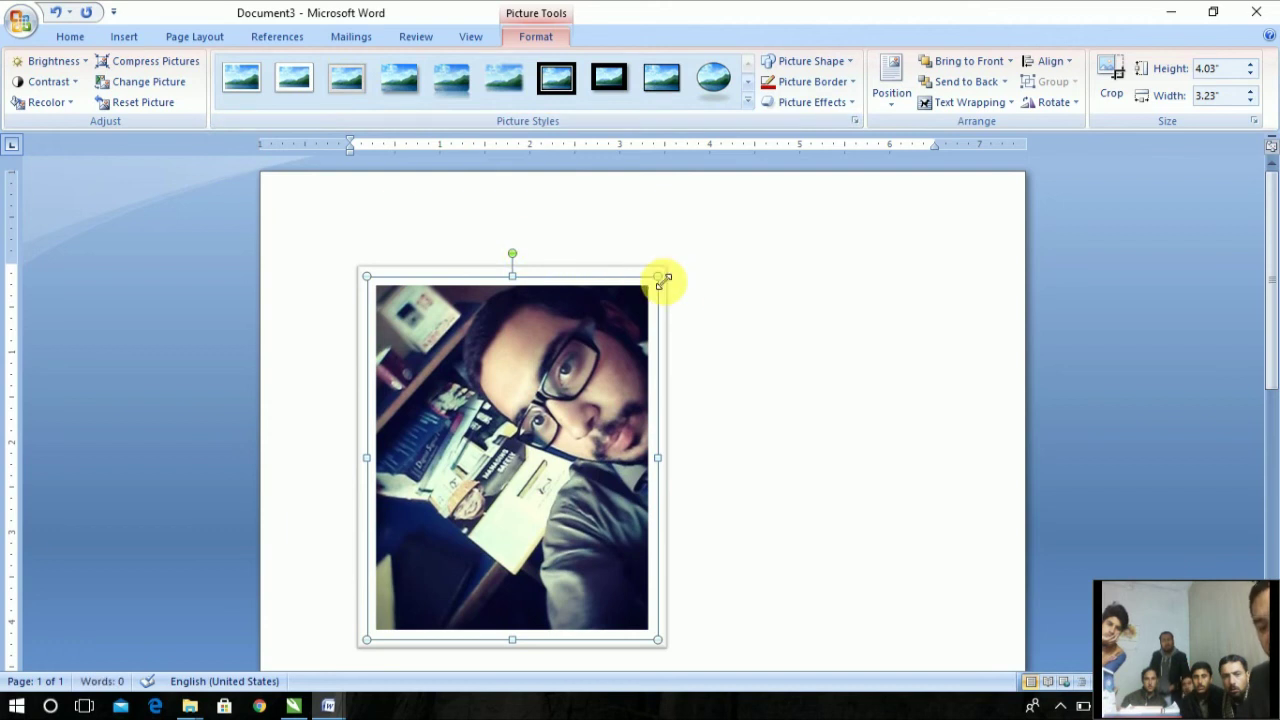
drag(663, 281, 493, 419)
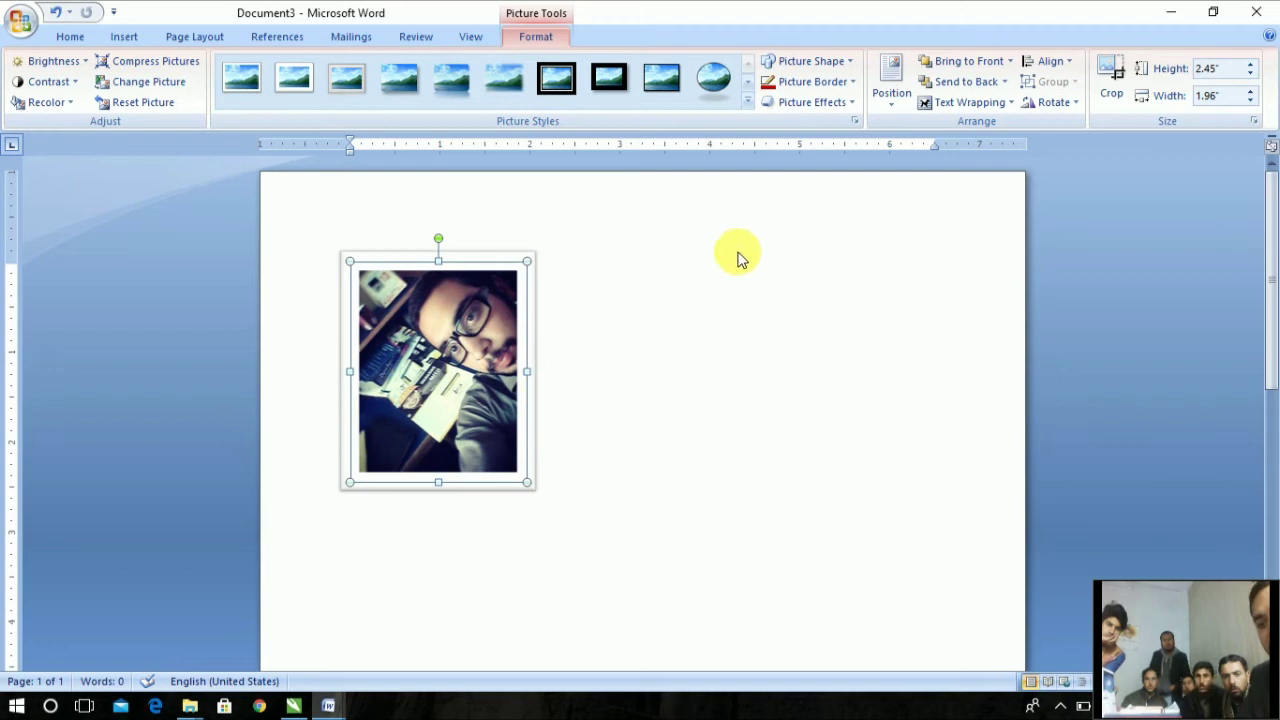
Step: Set the photo's position to In Line with Text
click(895, 103)
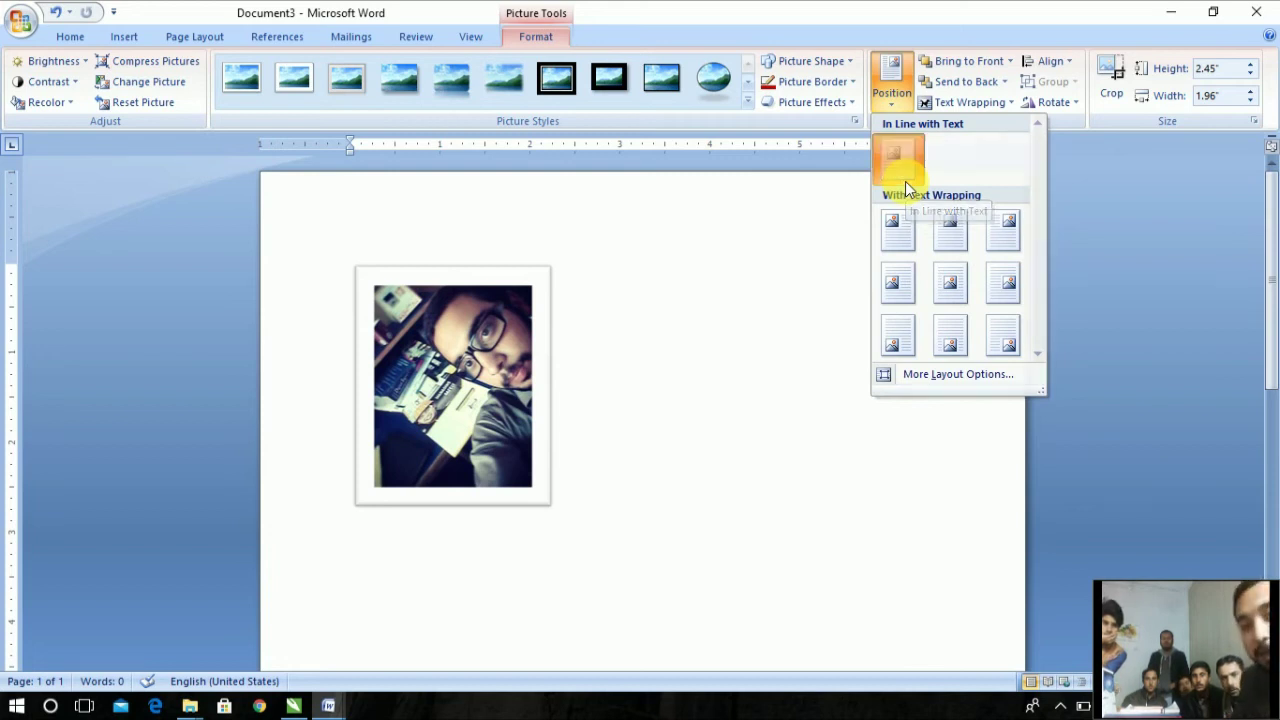
click(905, 181)
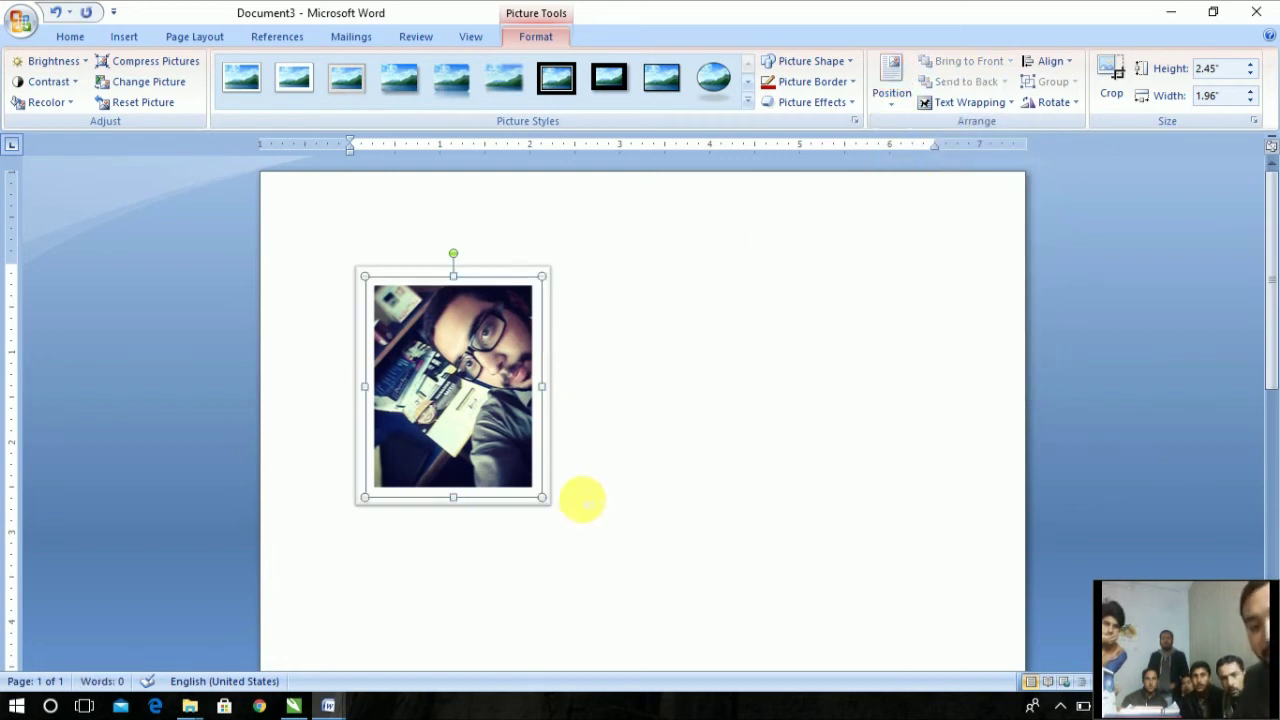
Step: Enter a line of random placeholder letters directly after the inline photo, removing the first attempt and retyping it
click(583, 498)
text(fgdgfdgf)
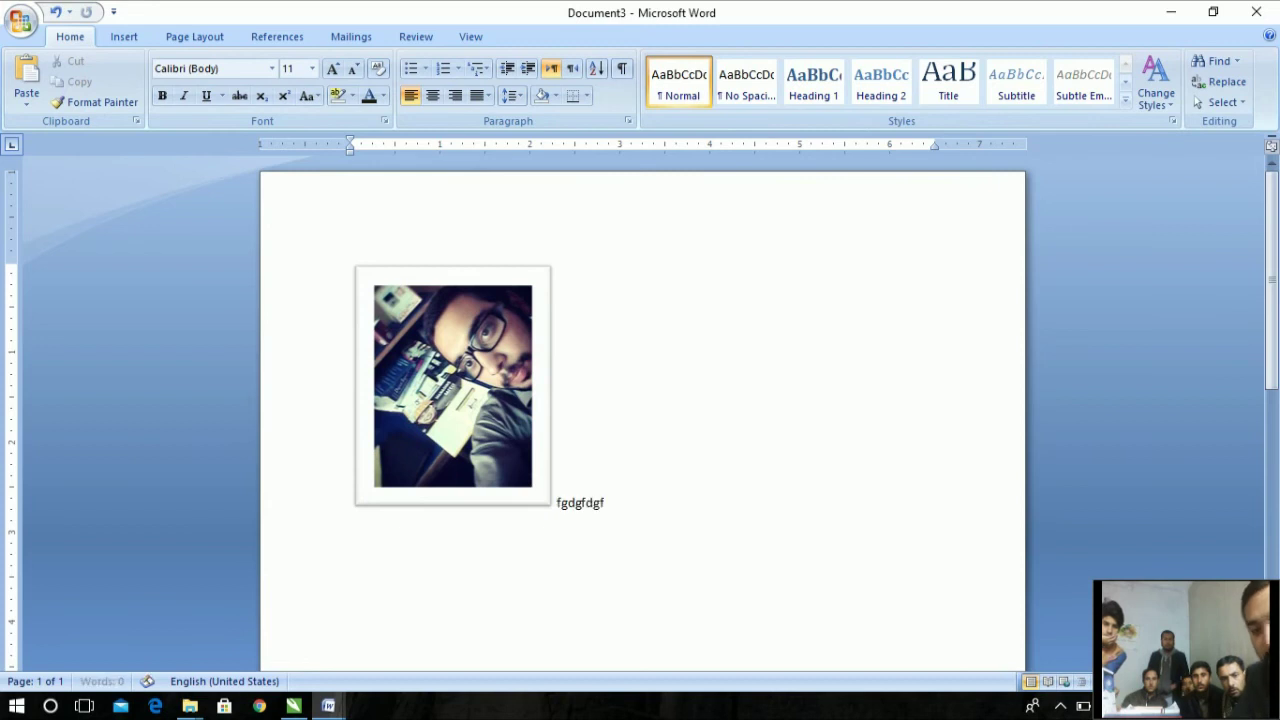
text(dgfdfgfdgfdgfg)
key(BackSpace)
key(BackSpace)
key(BackSpace)
key(BackSpace)
key(BackSpace)
key(BackSpace)
key(BackSpace)
key(BackSpace)
key(BackSpace)
key(BackSpace)
key(BackSpace)
key(BackSpace)
key(BackSpace)
key(BackSpace)
key(BackSpace)
key(BackSpace)
key(BackSpace)
key(BackSpace)
key(BackSpace)
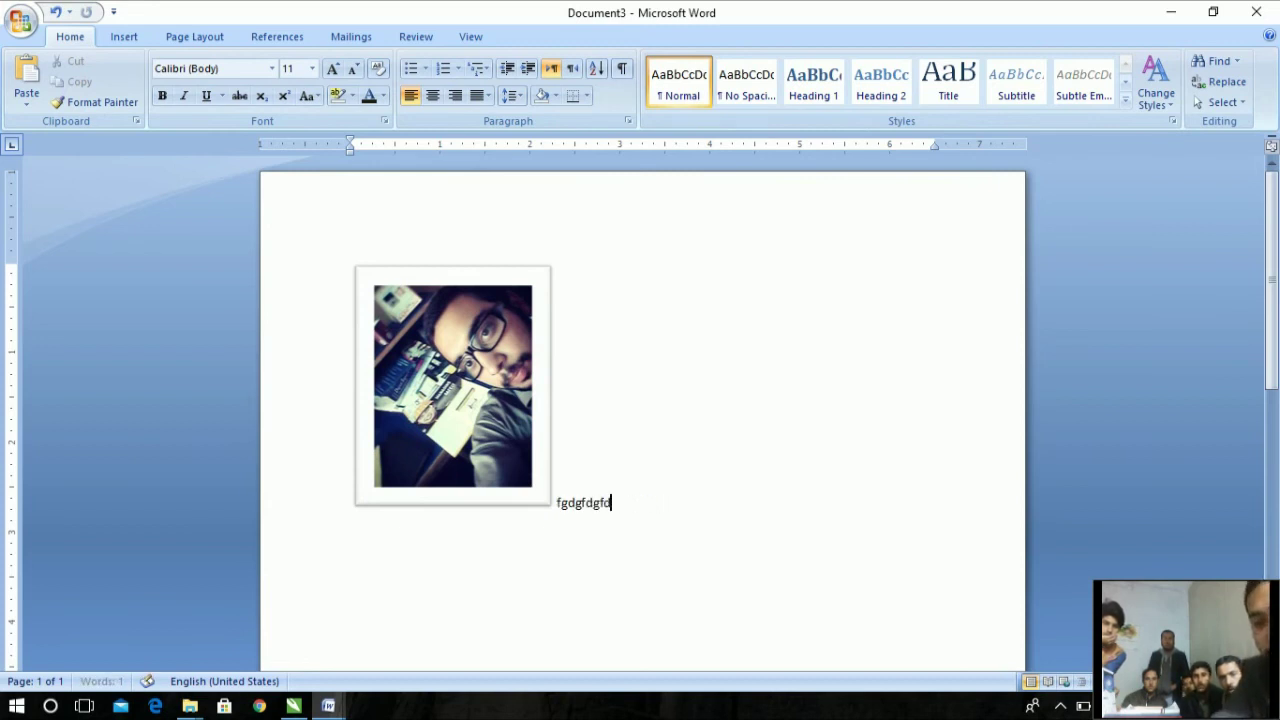
text(f)
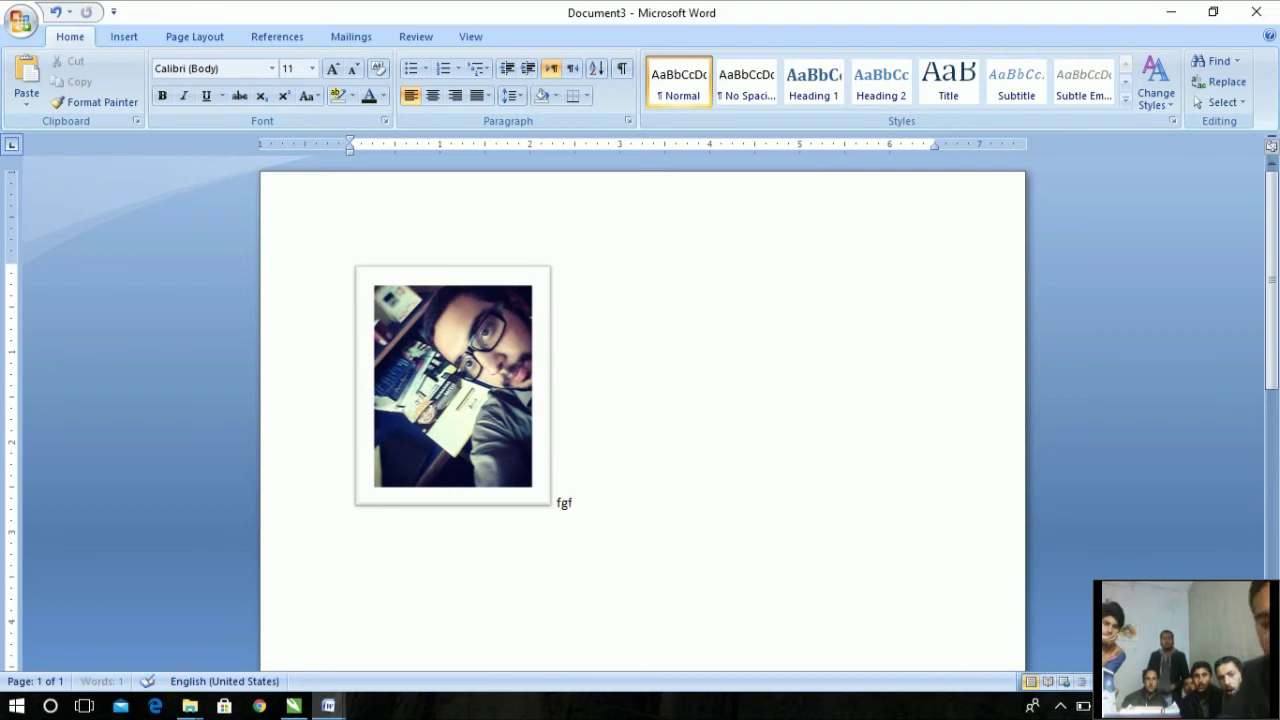
text(ghfghfghfghfghfghfghfghfghftyrtyrtydgfhr)
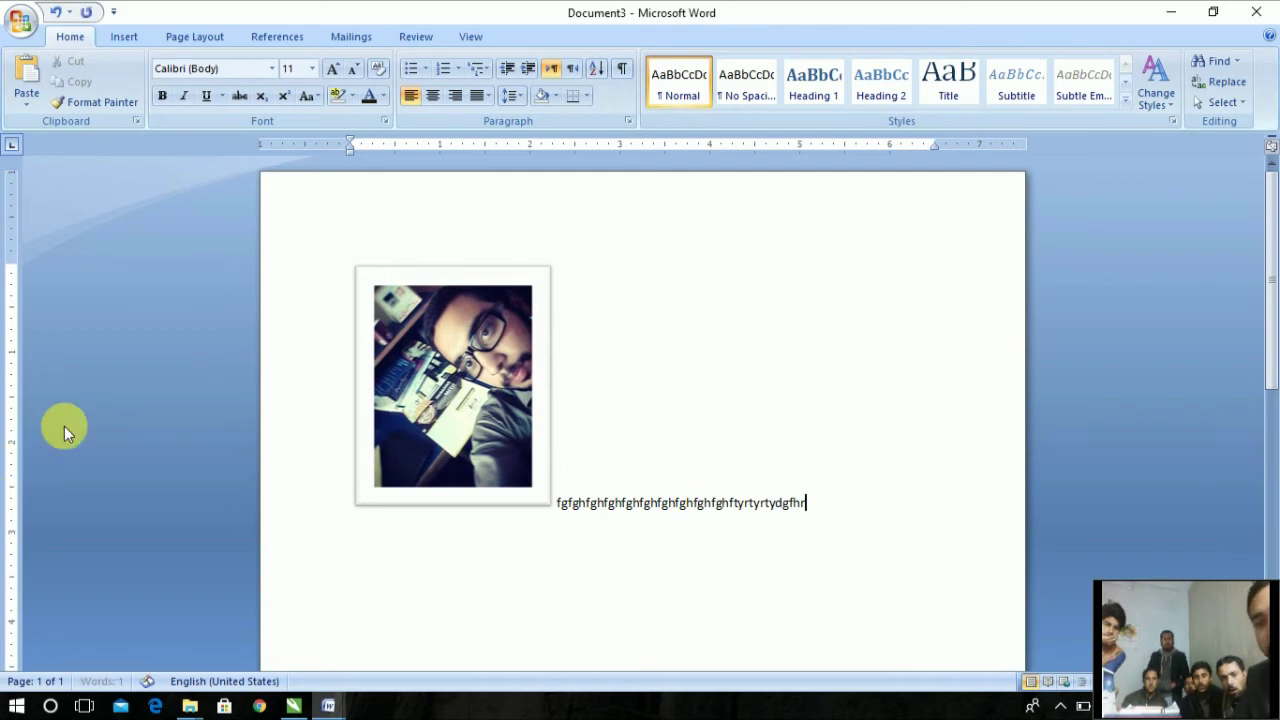
click(427, 447)
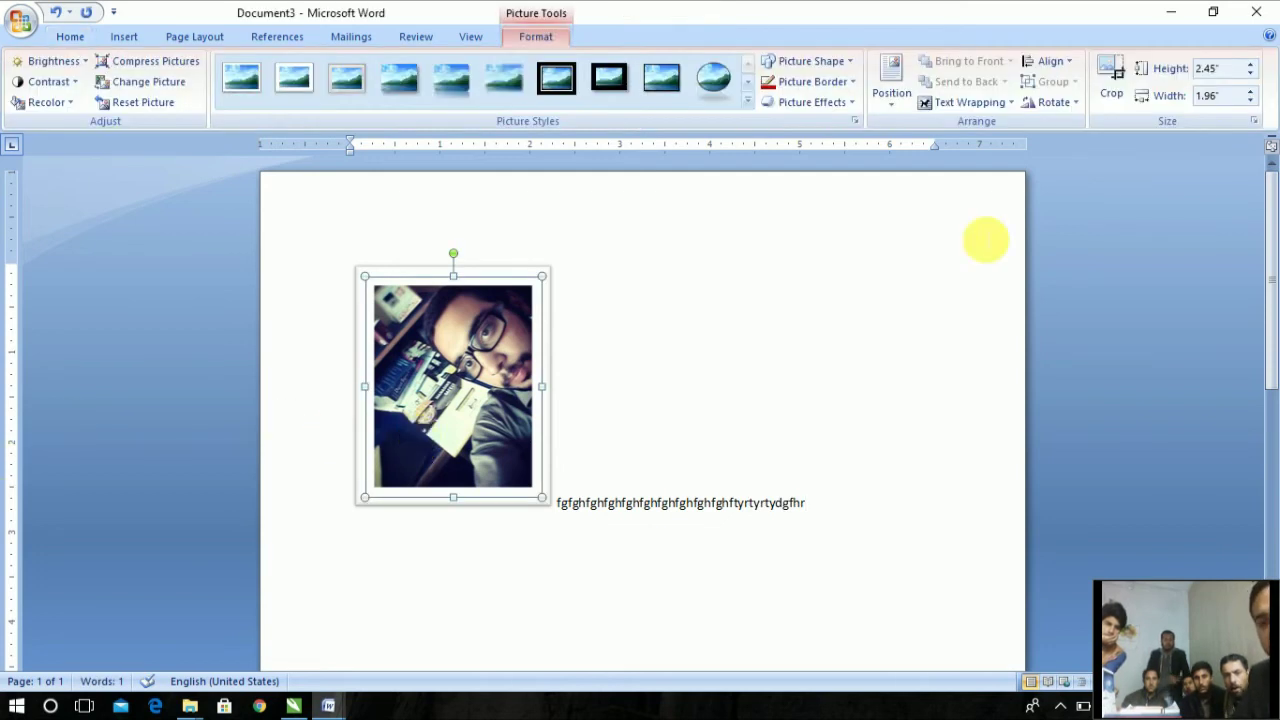
click(891, 88)
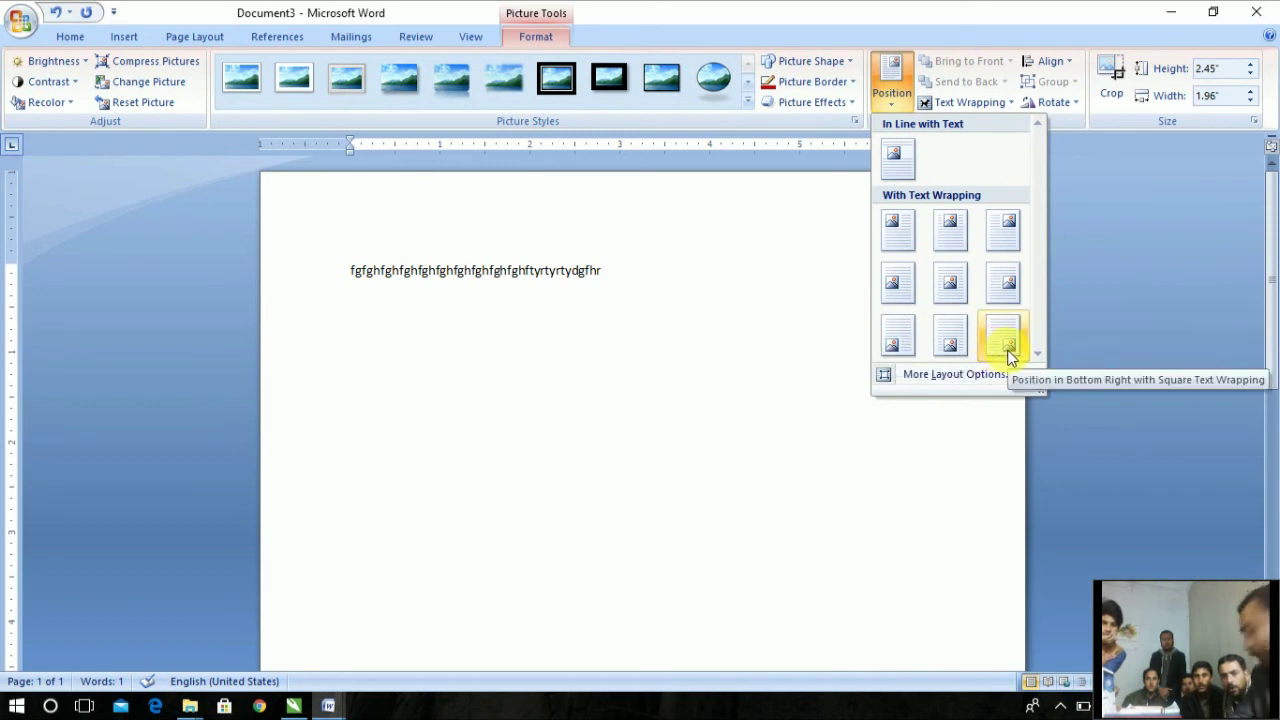
click(734, 272)
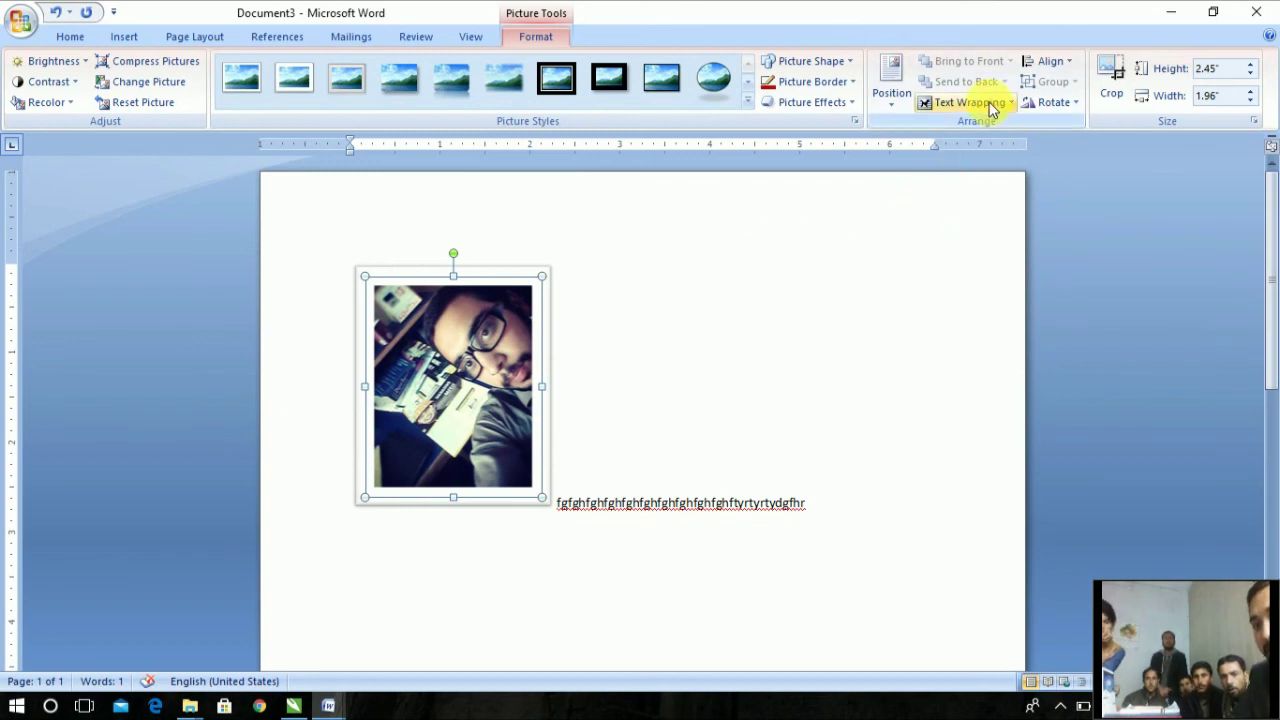
Step: Delete the placeholder letters beside the photo and cut the photo, leaving the page empty
click(820, 518)
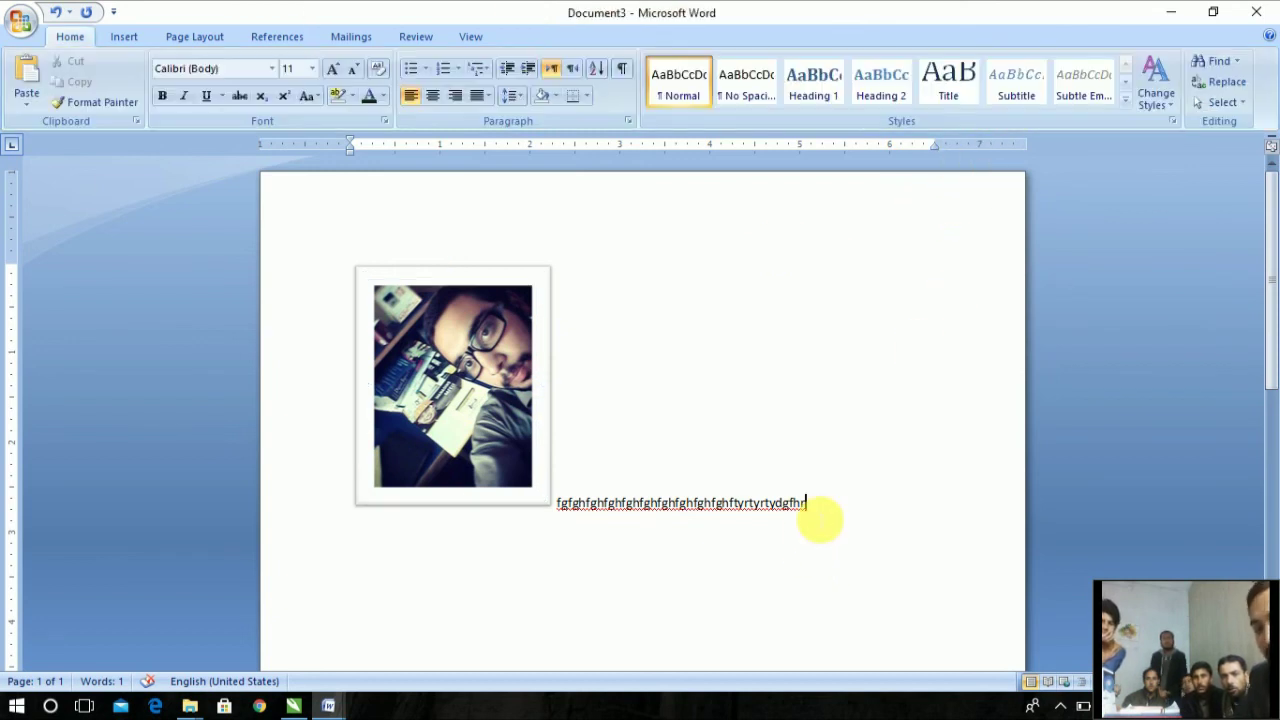
drag(806, 509, 563, 500)
key(BackSpace)
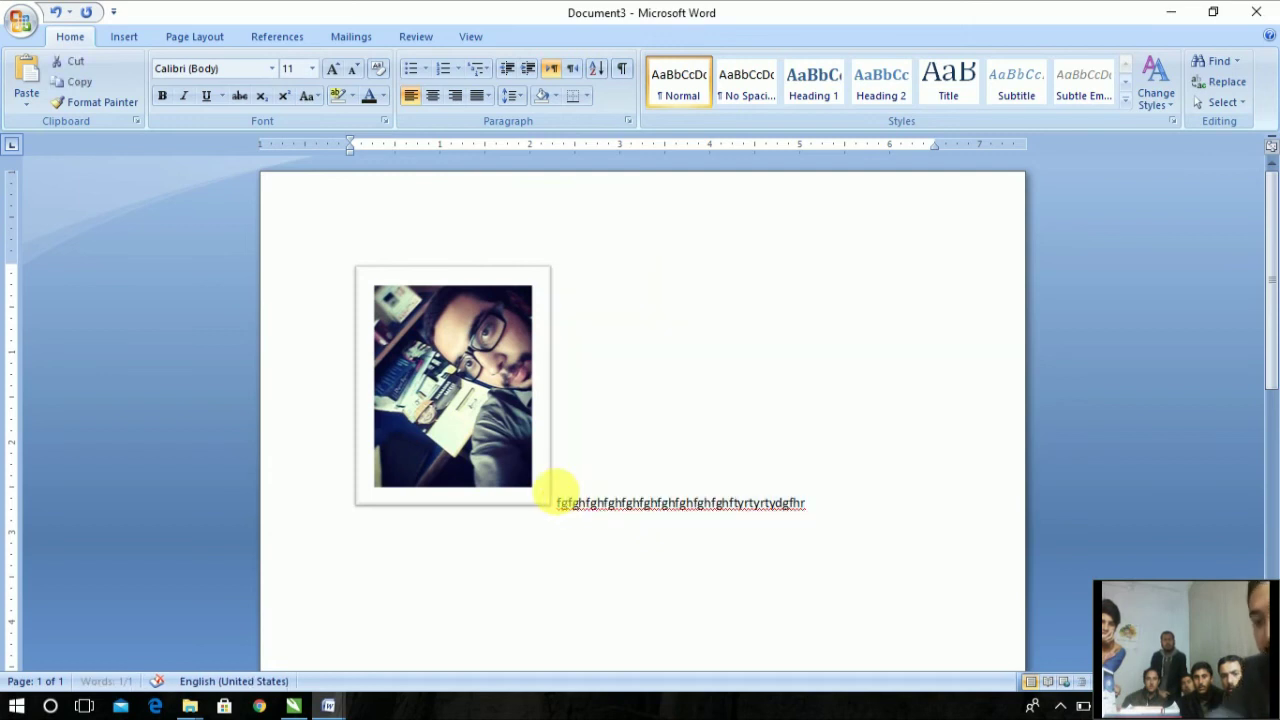
click(484, 432)
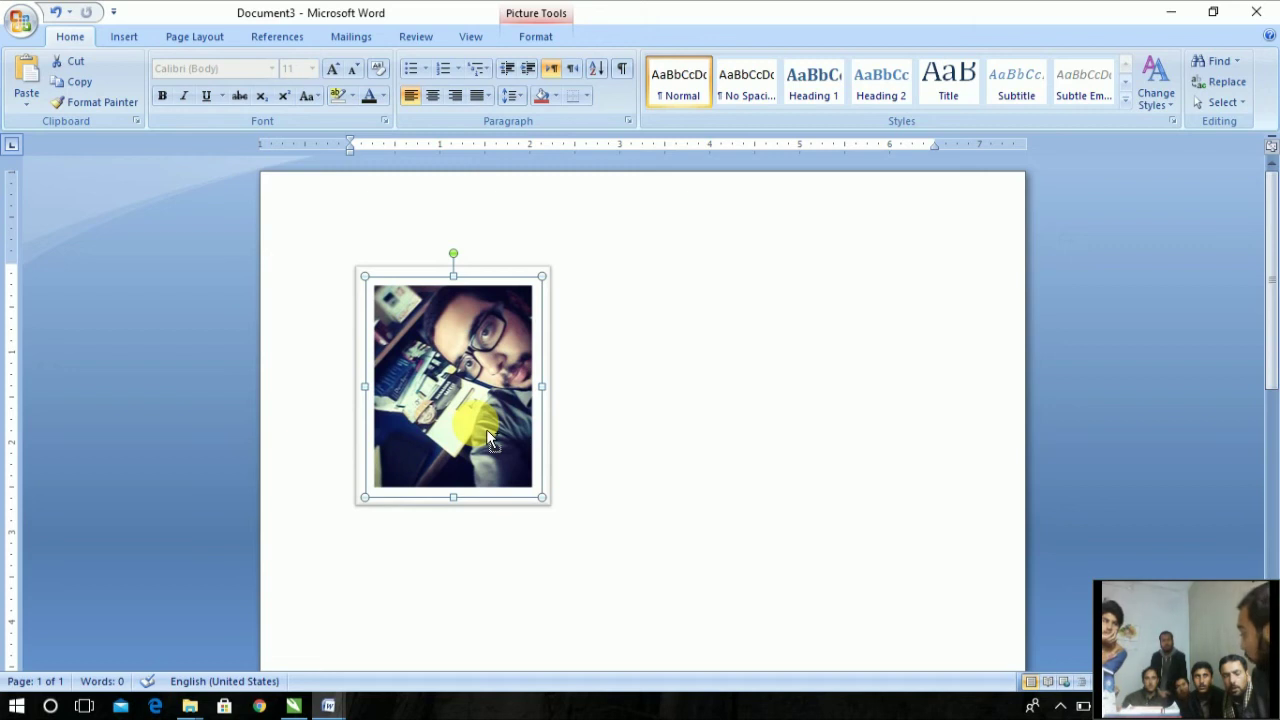
key(Delete)
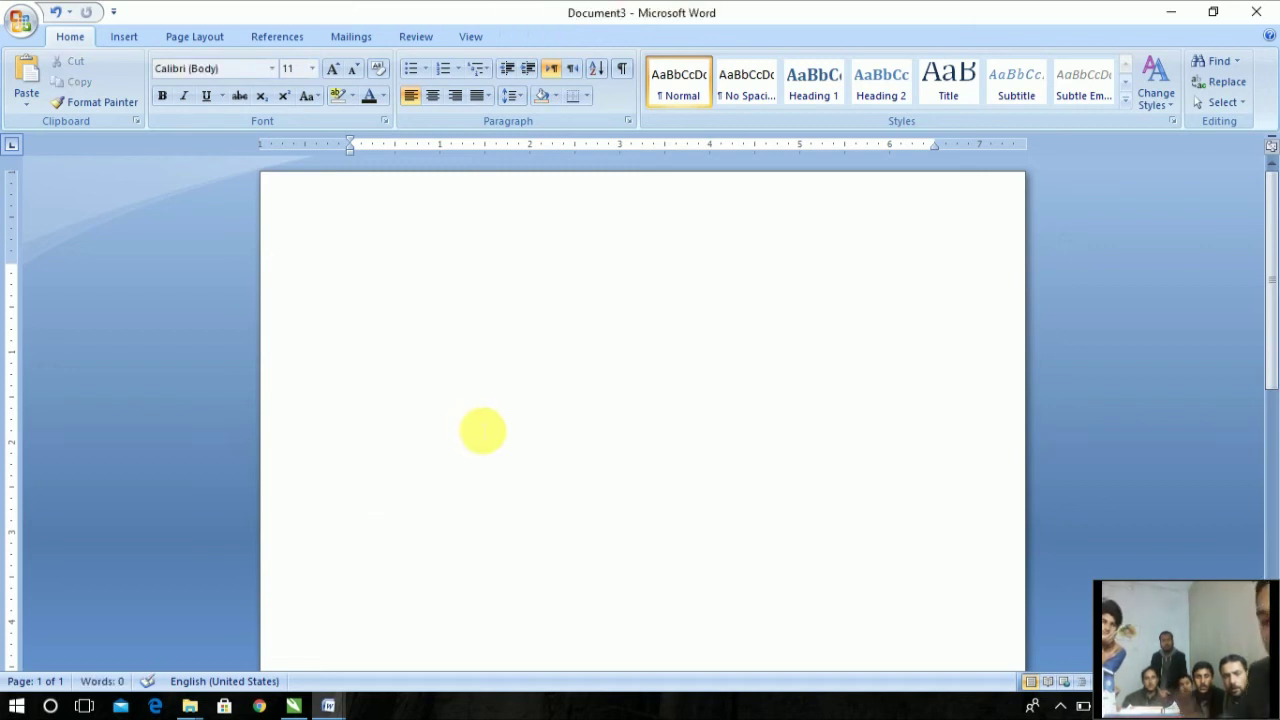
Step: Generate sample paragraphs on the empty page with =rand()
text(=r)
text(nd())
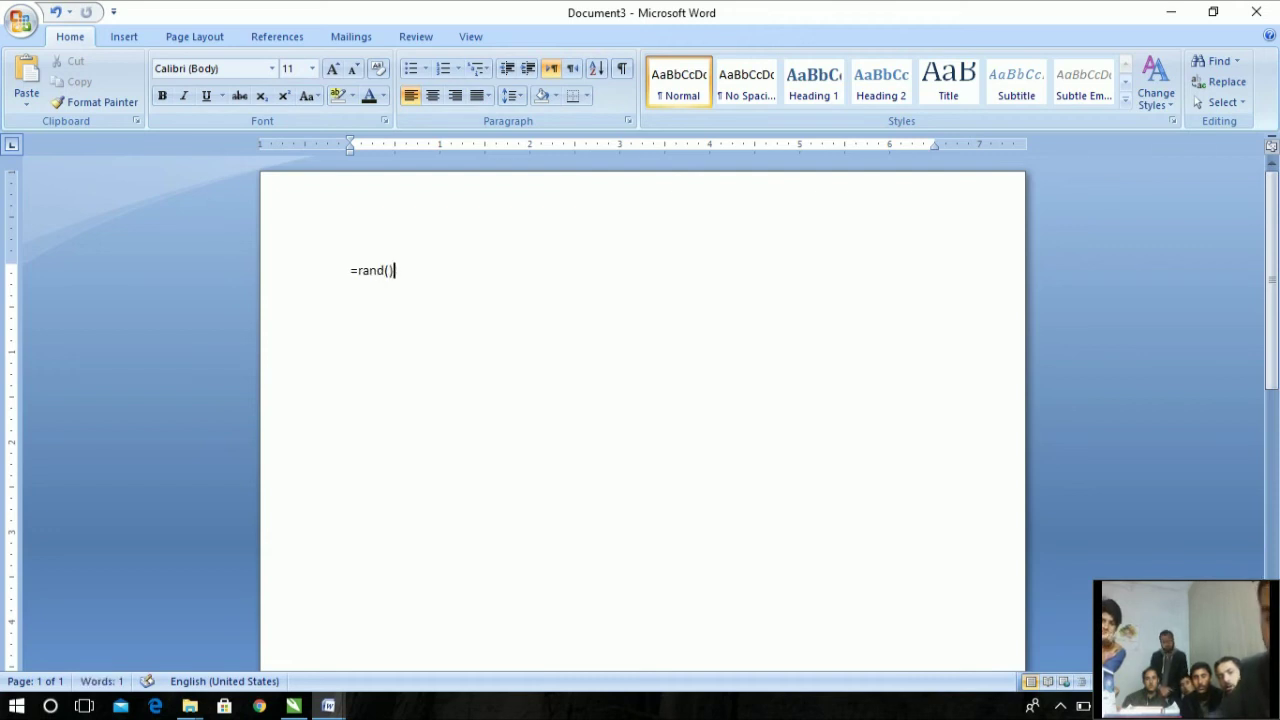
key(Return)
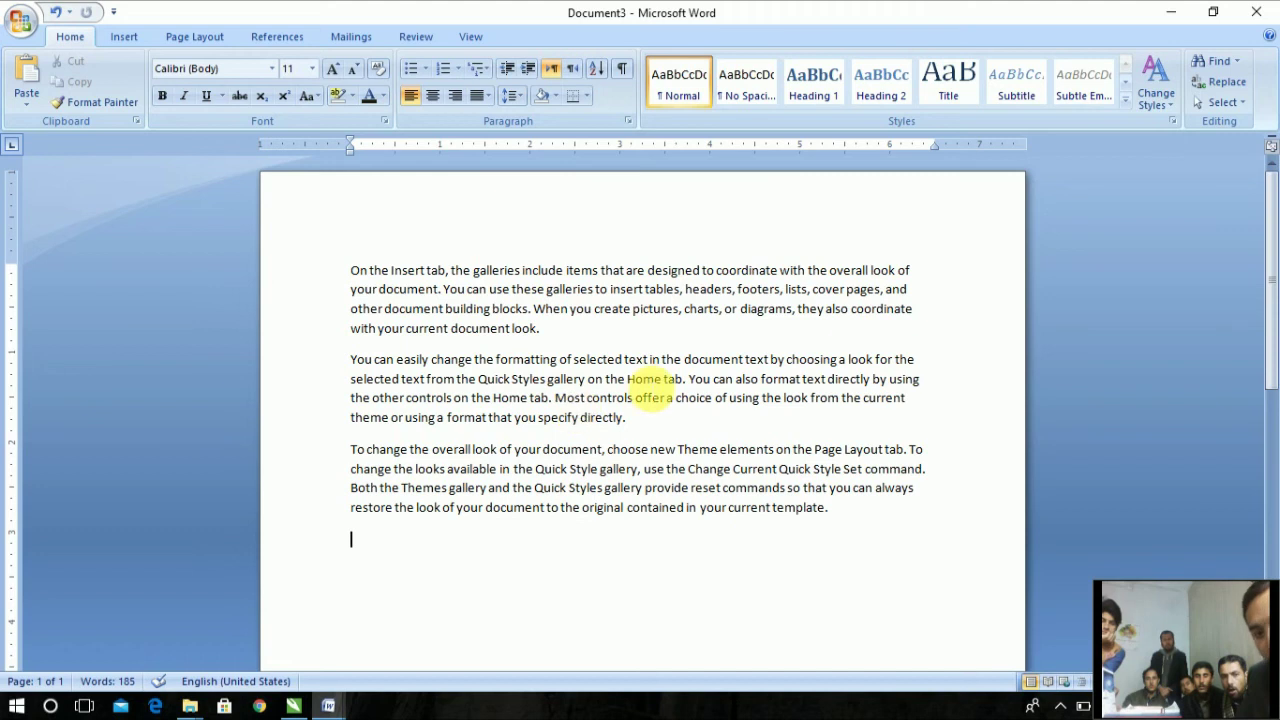
Step: Paste the photo after "Home tab." in the second paragraph and set its text wrapping to Square
click(688, 382)
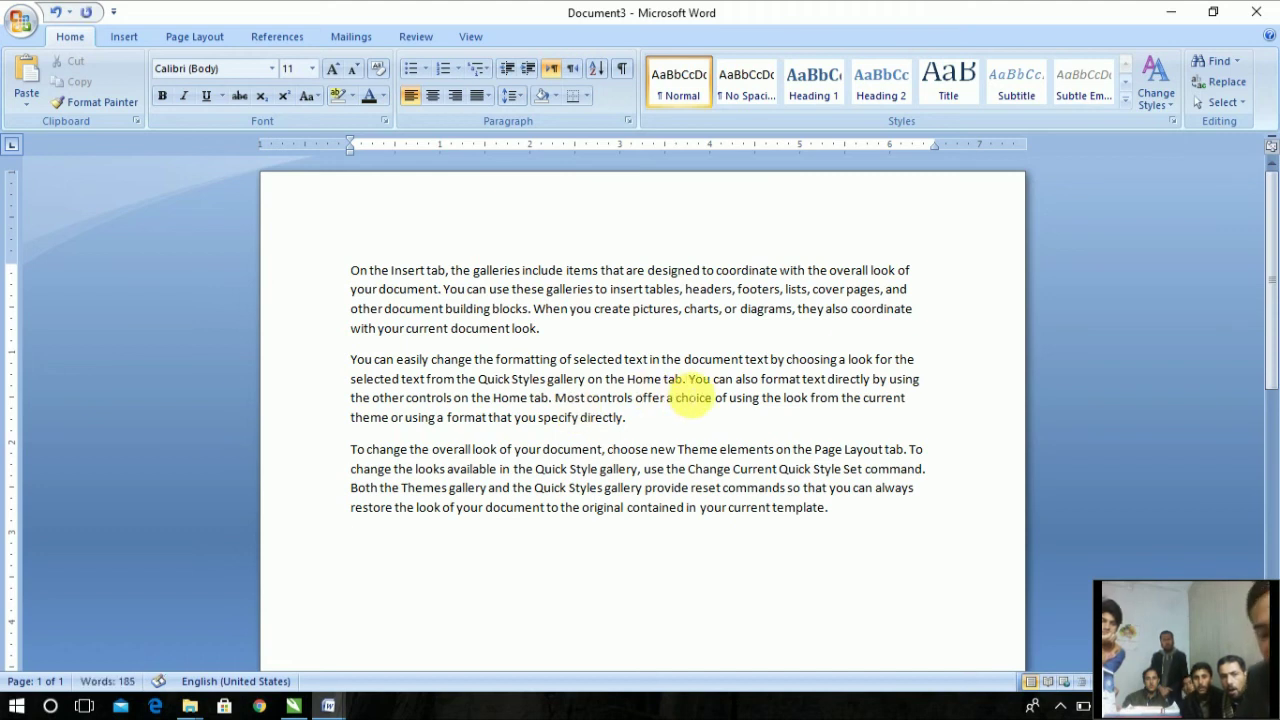
key(ctrl+v)
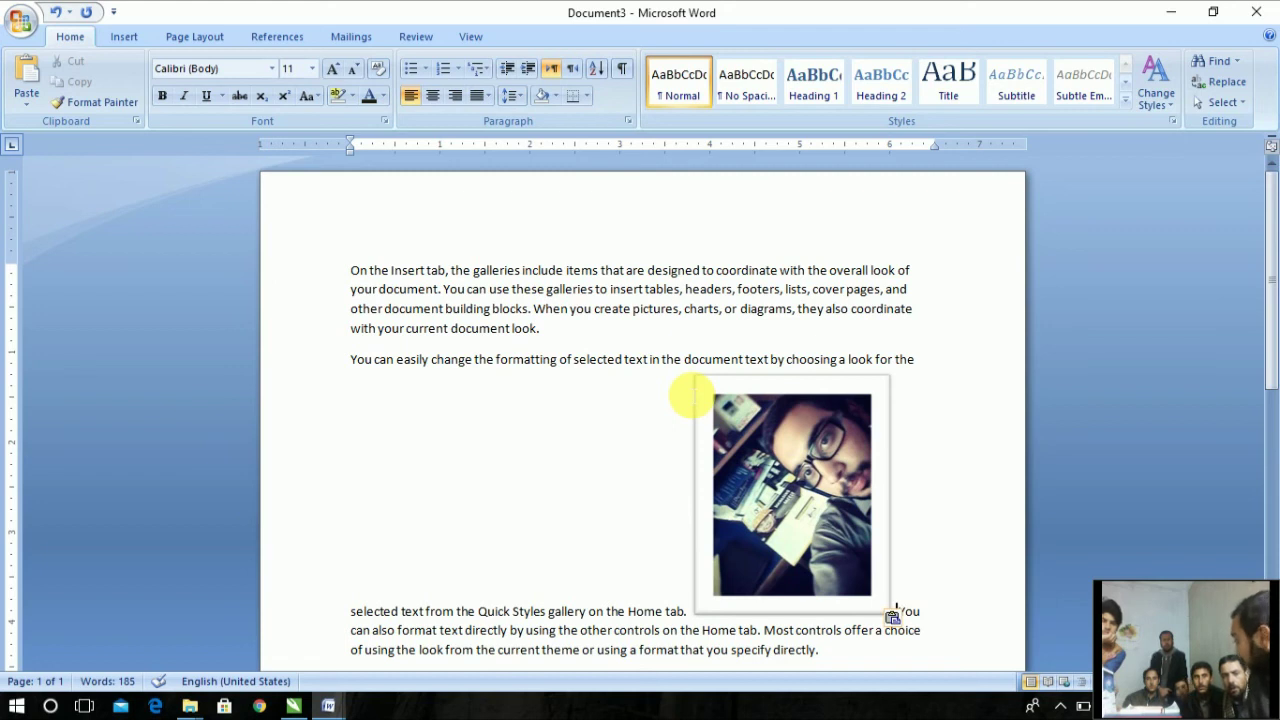
click(796, 450)
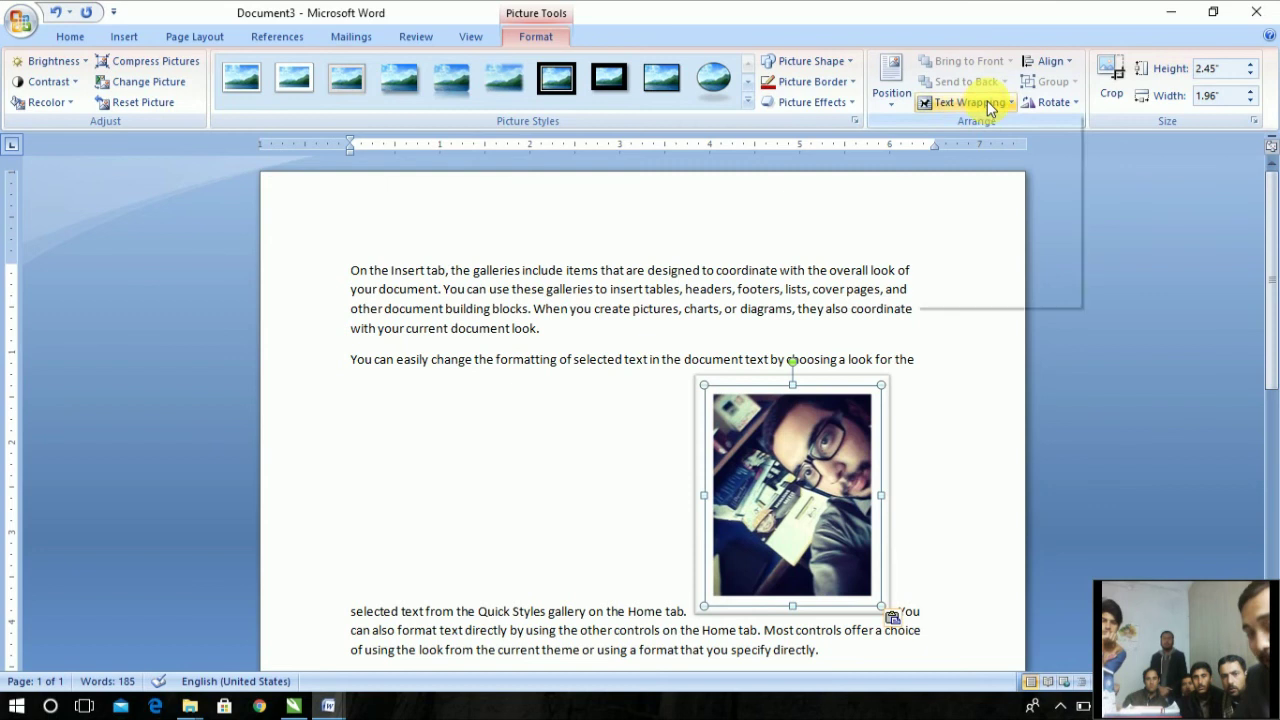
click(990, 103)
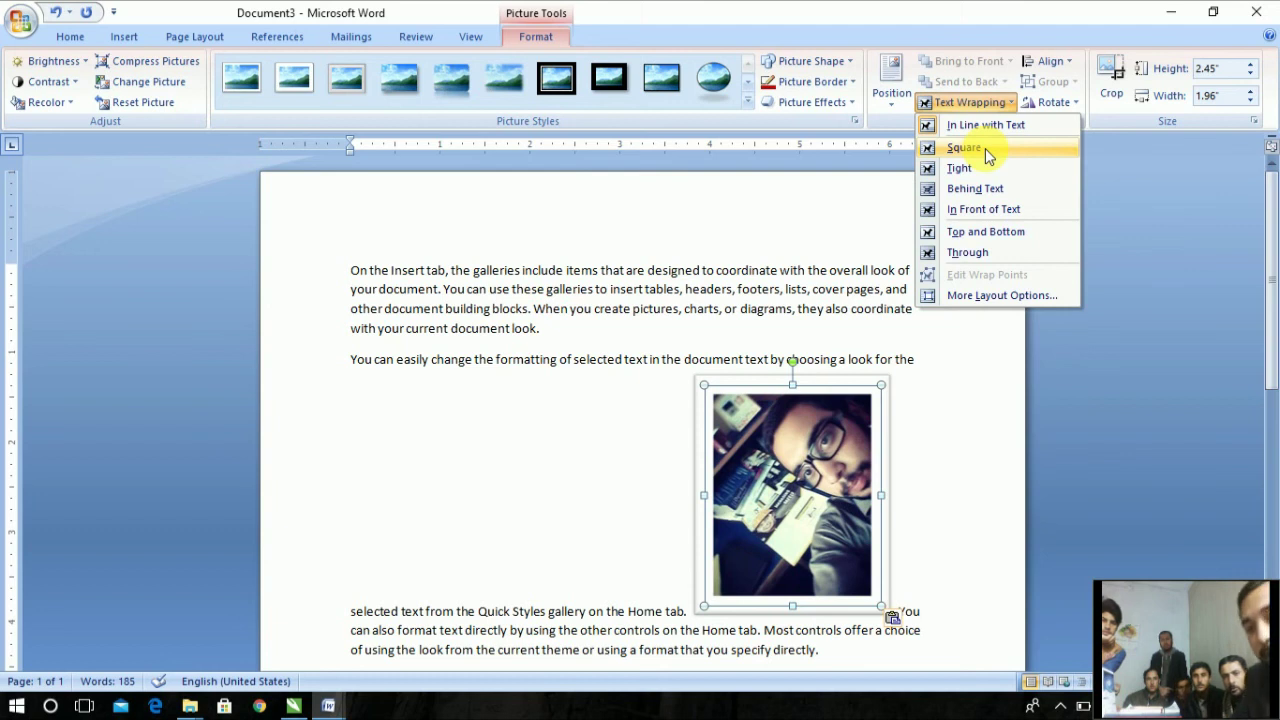
click(985, 148)
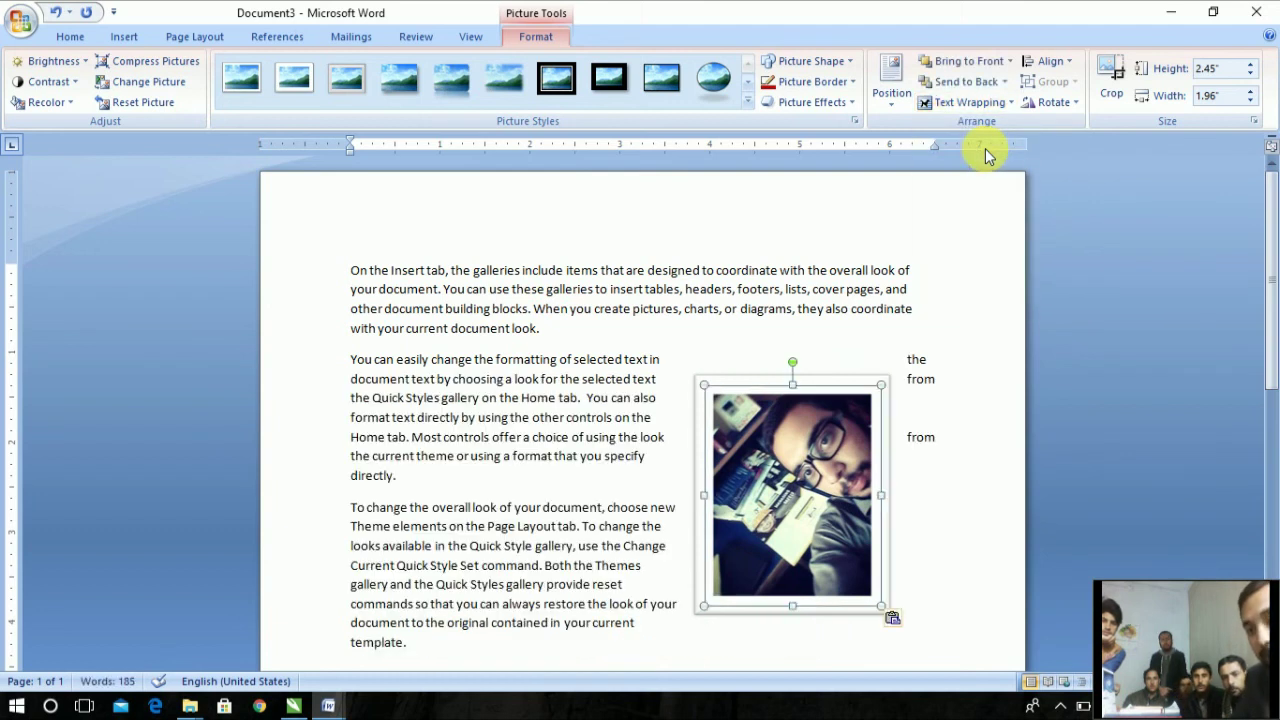
Step: Change the photo's text wrapping to Tight
click(1014, 103)
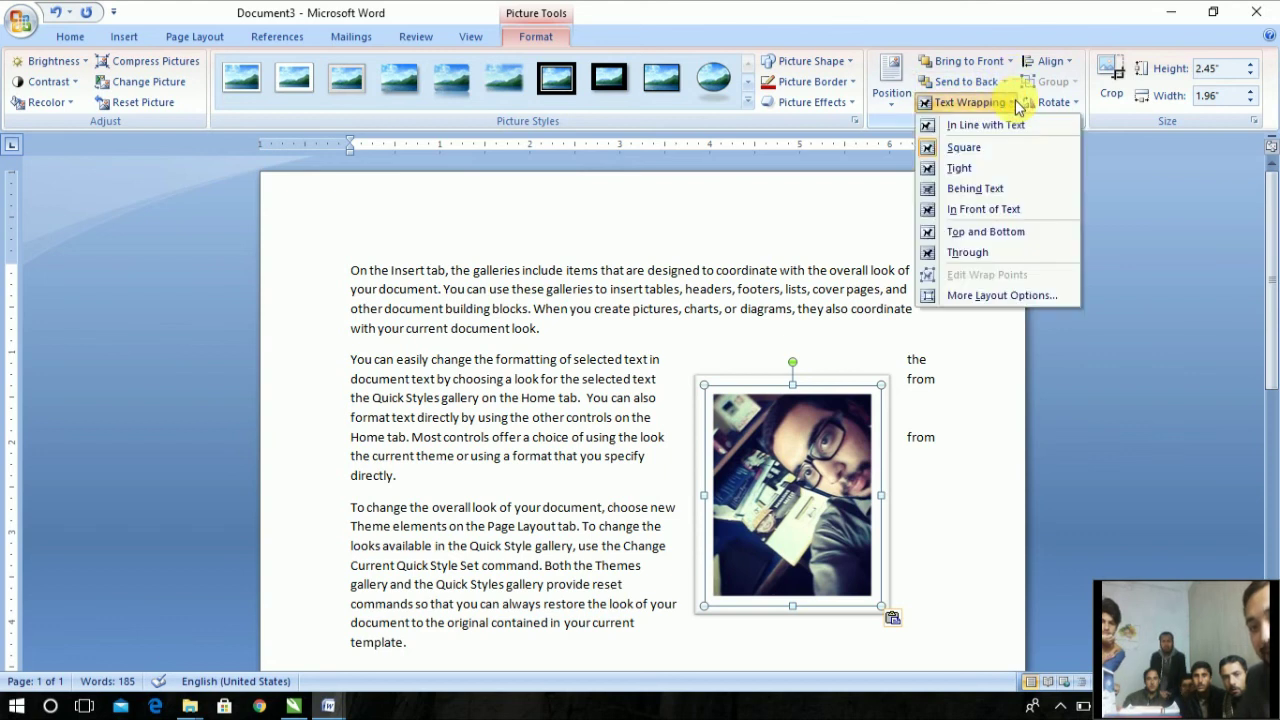
click(960, 168)
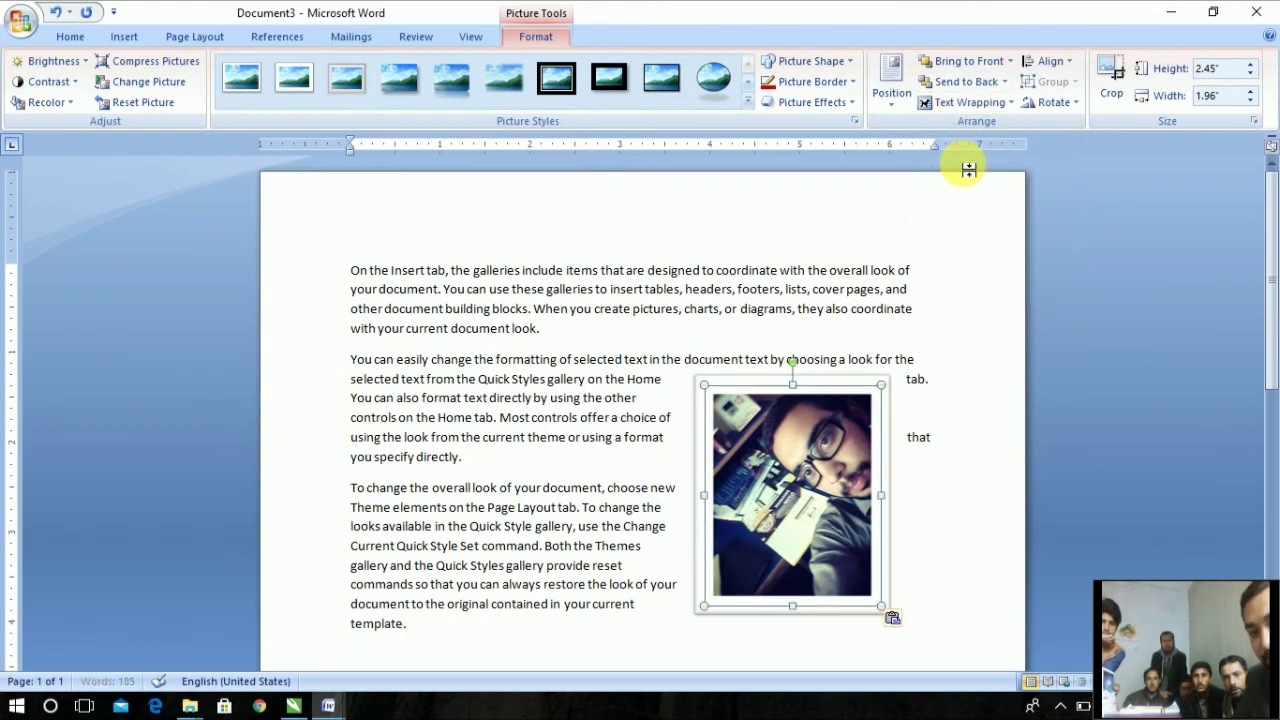
Step: Try the Behind Text wrapping on the photo, followed by In Front of Text
click(994, 106)
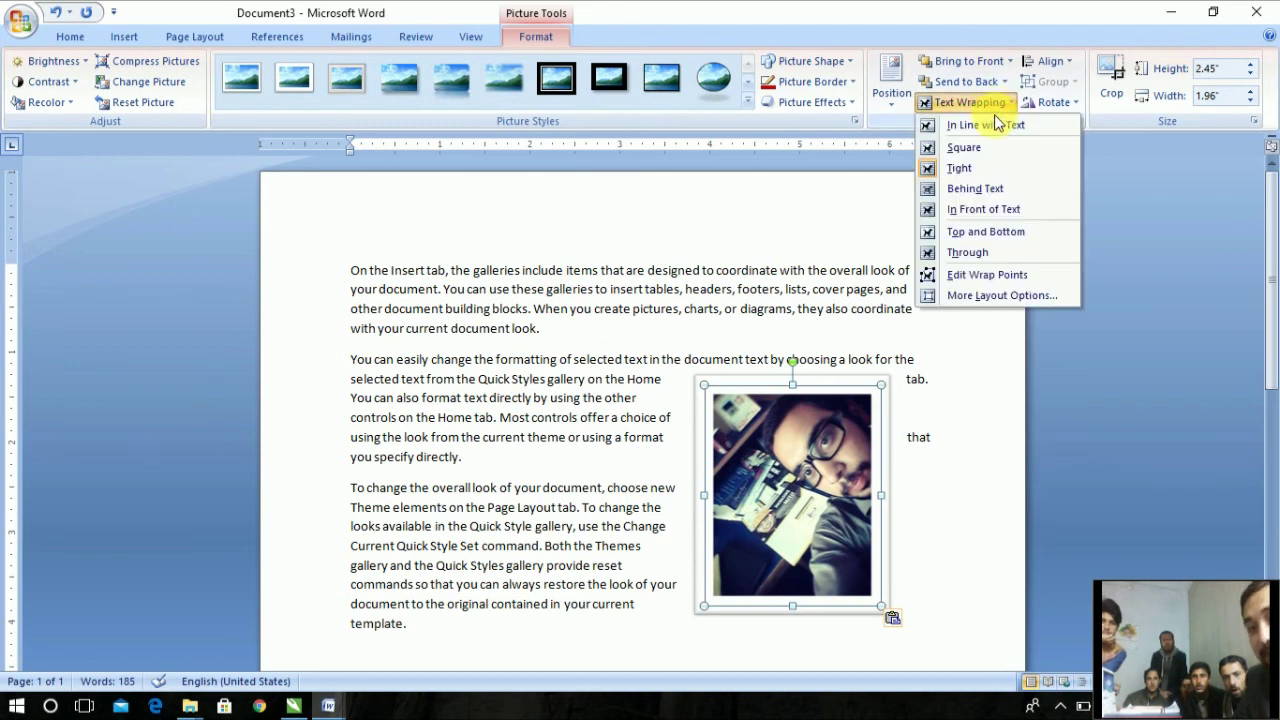
click(975, 190)
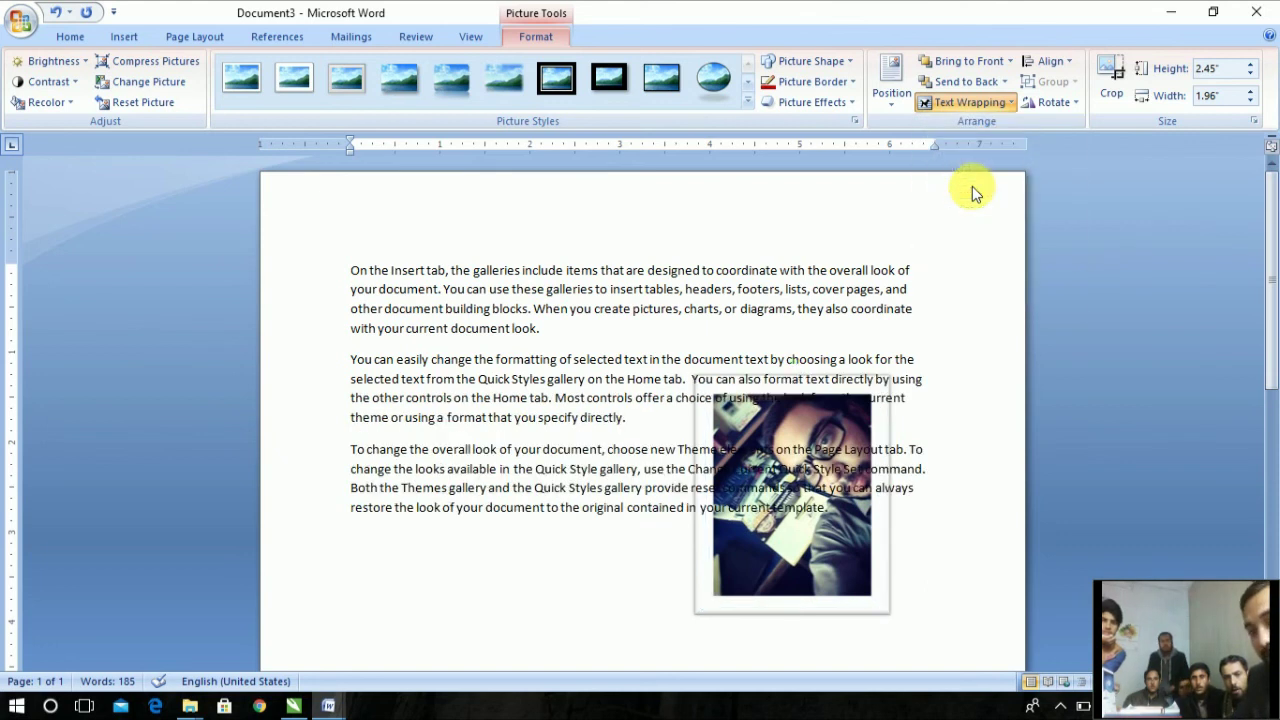
click(967, 104)
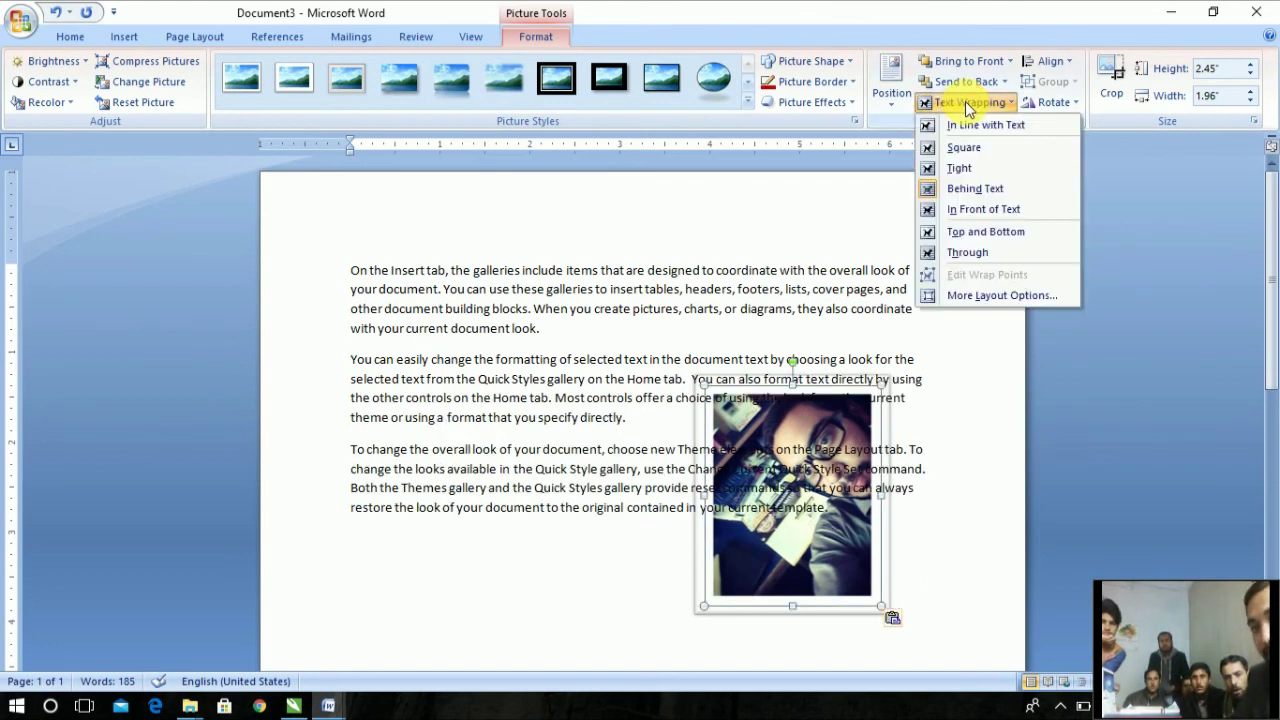
click(983, 209)
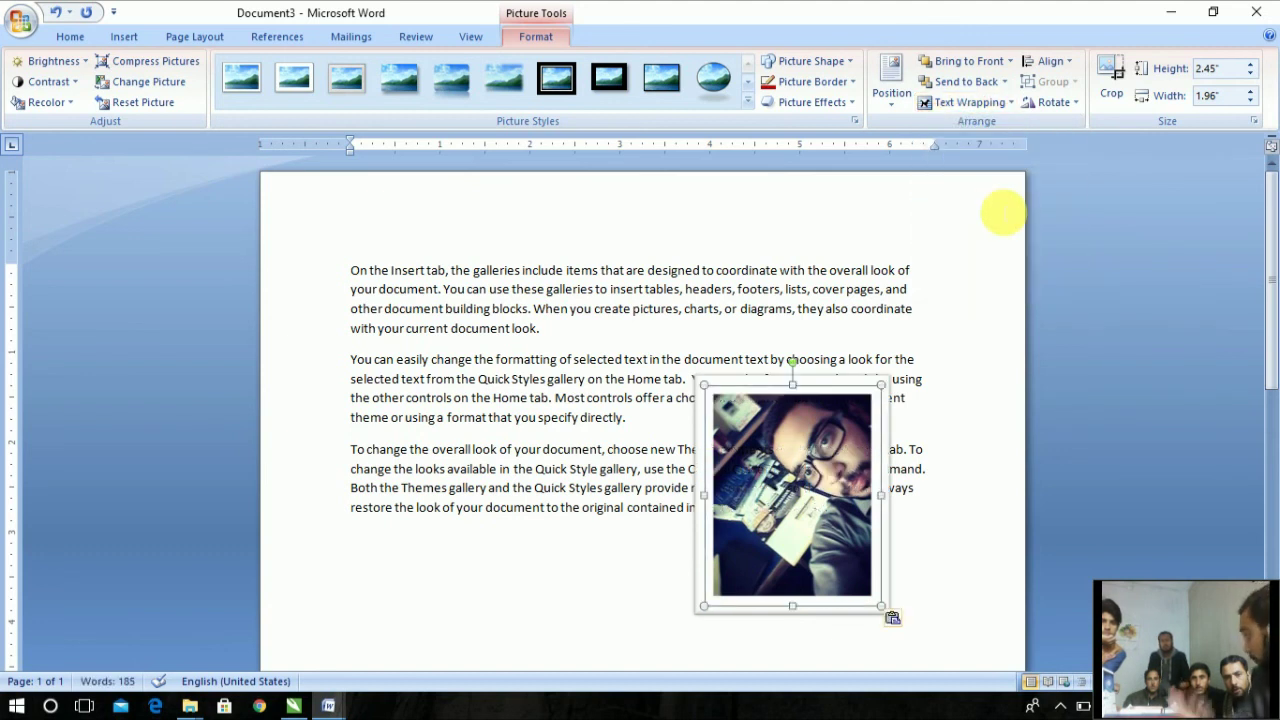
Step: Switch the photo's text wrapping to Top and Bottom, and finally to Through
click(997, 104)
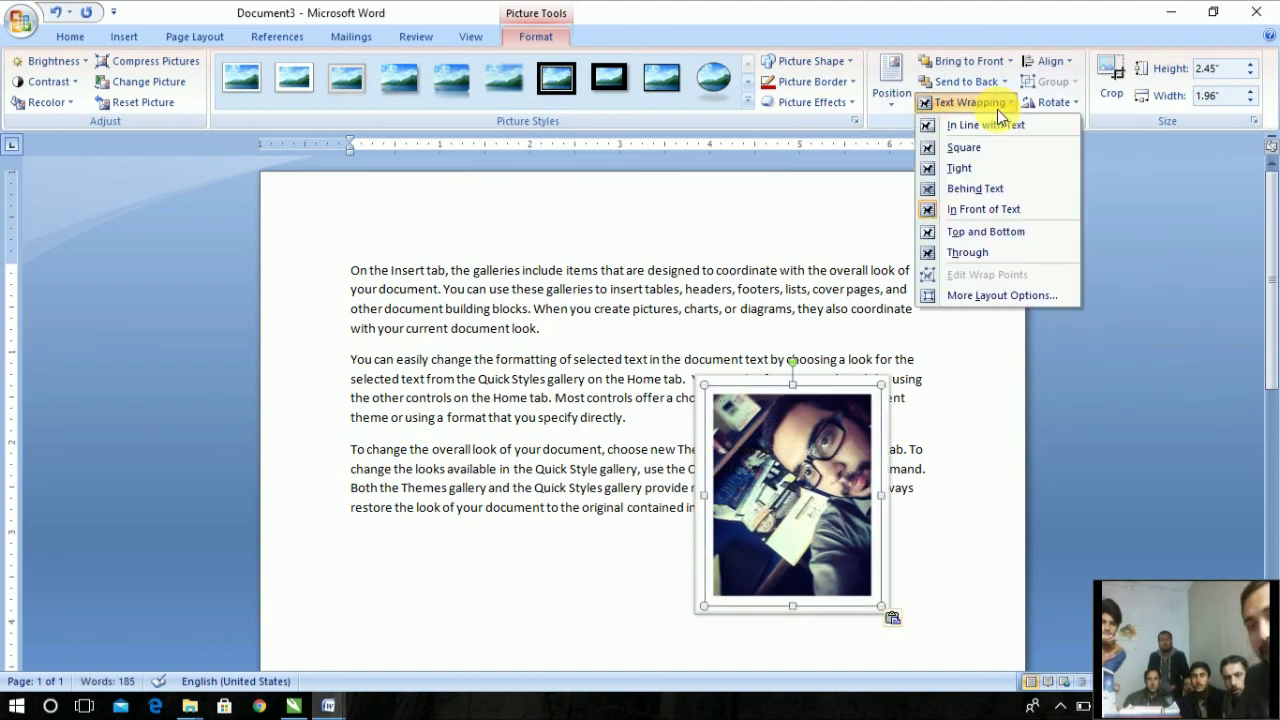
click(983, 234)
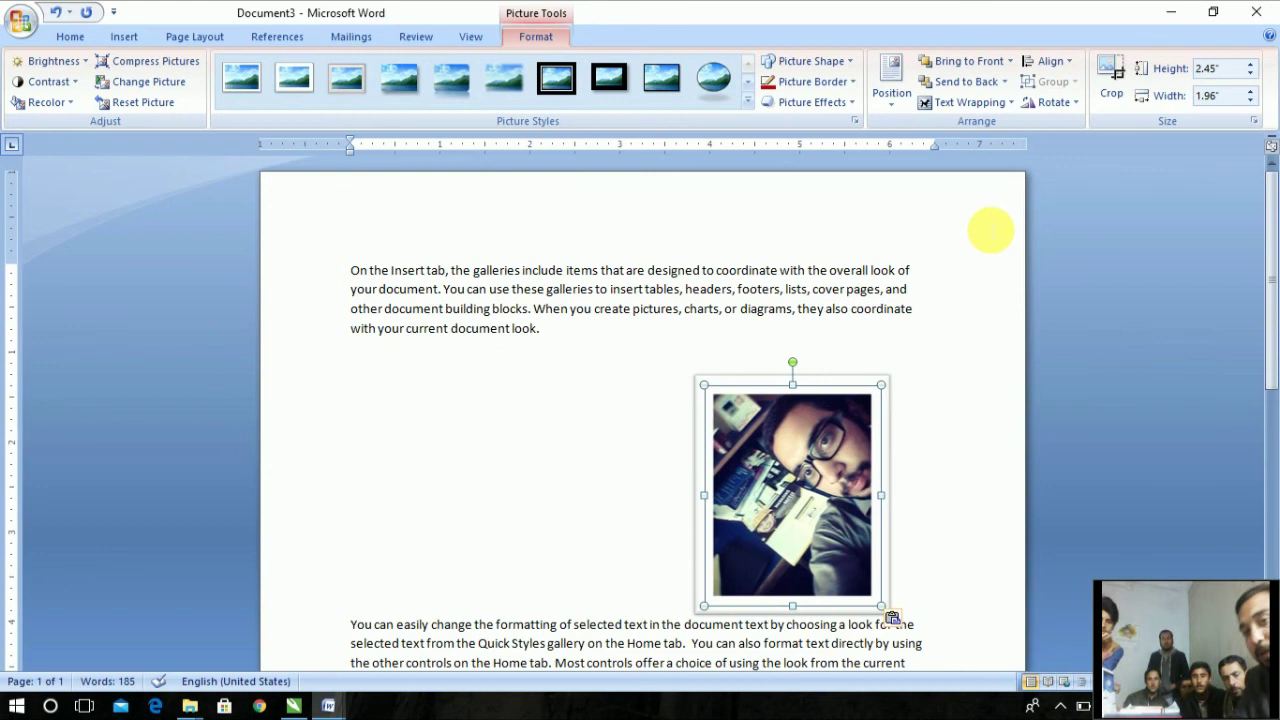
click(984, 106)
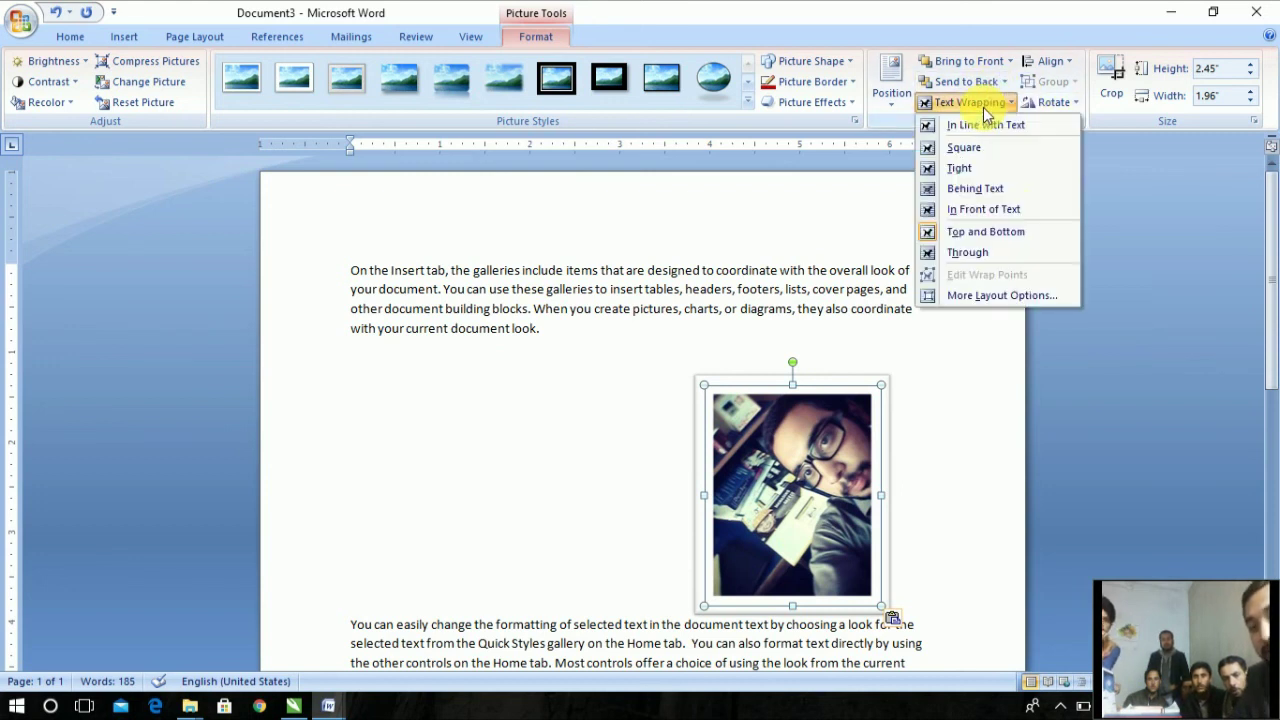
click(993, 258)
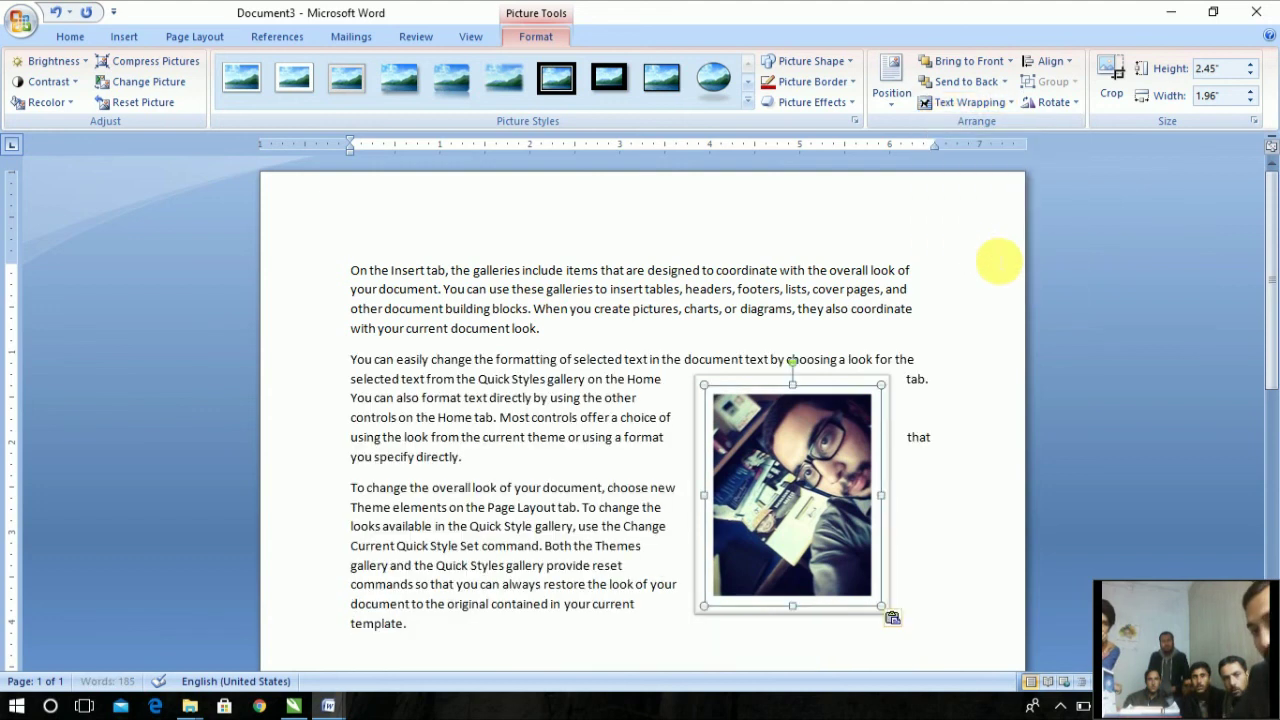
Step: Align the photo to the left margin and flip it horizontally
click(1062, 62)
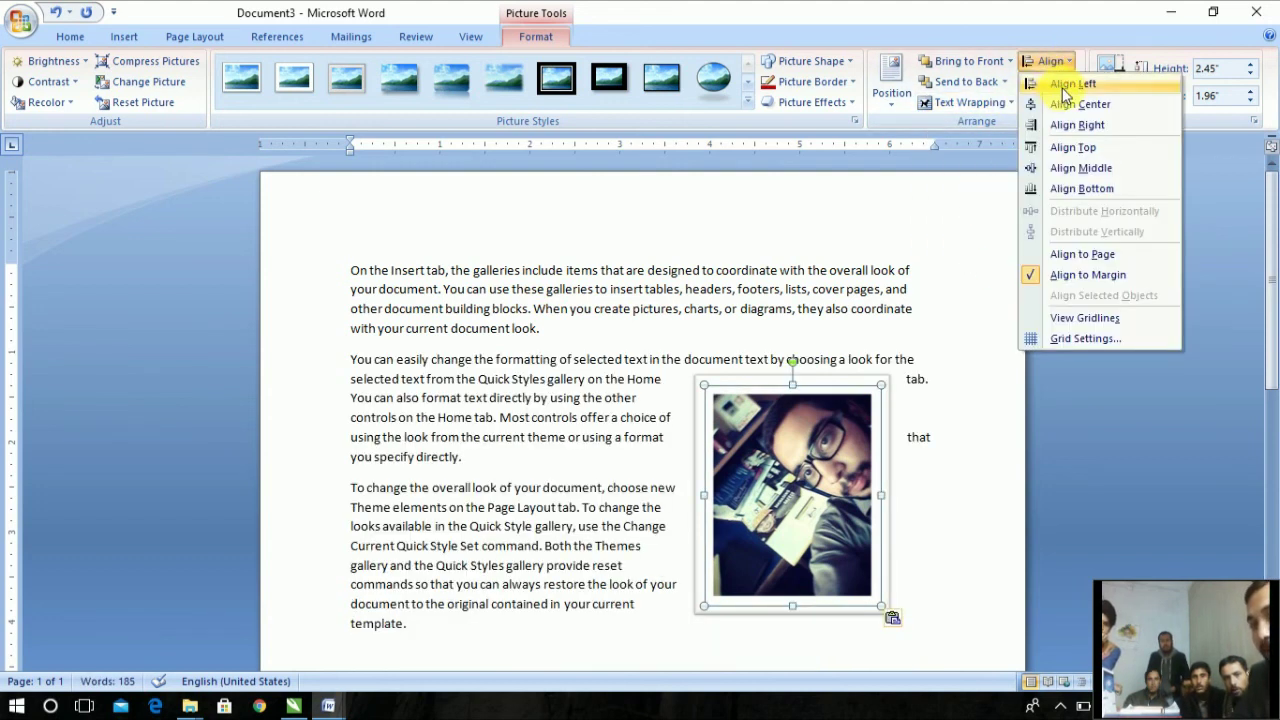
click(1058, 86)
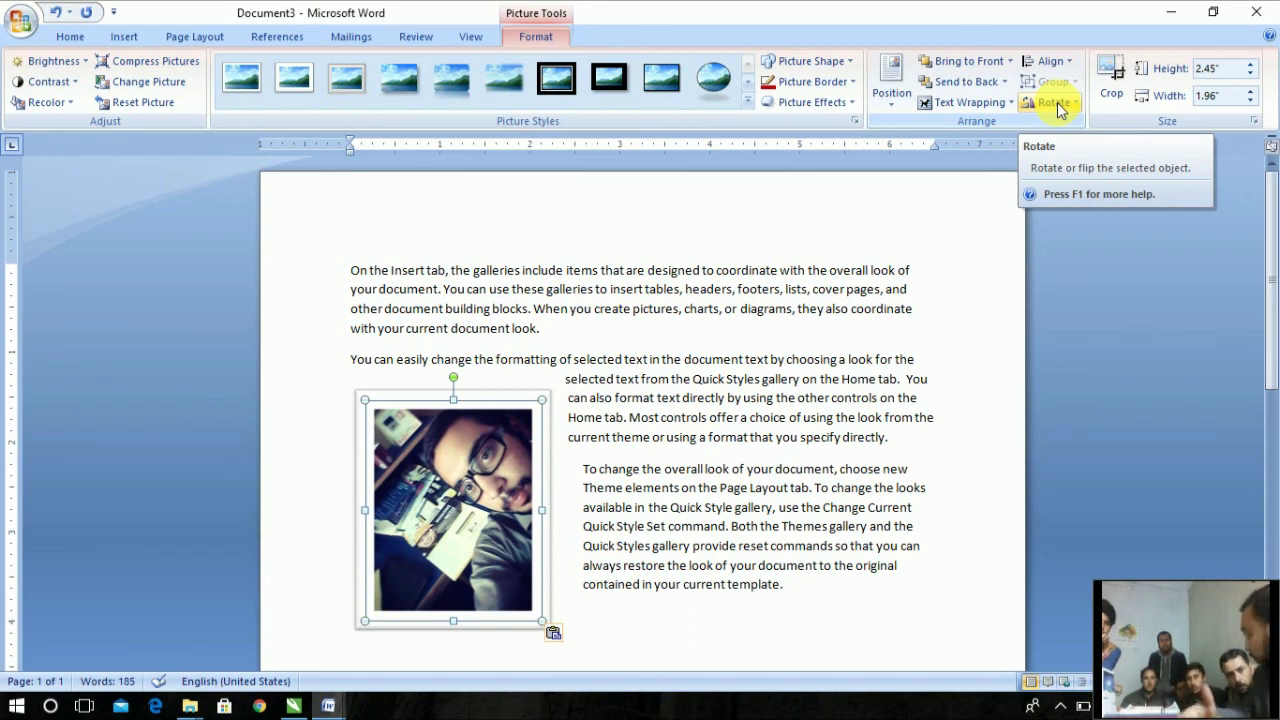
click(1057, 102)
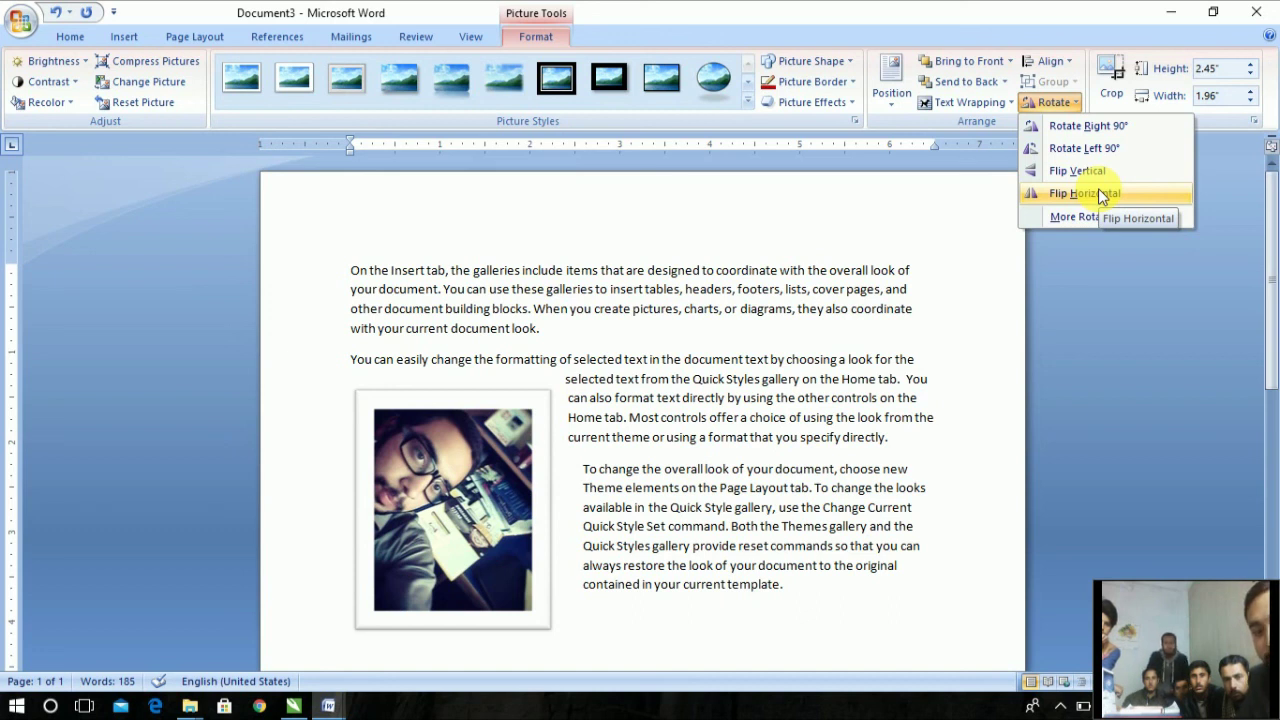
click(1098, 193)
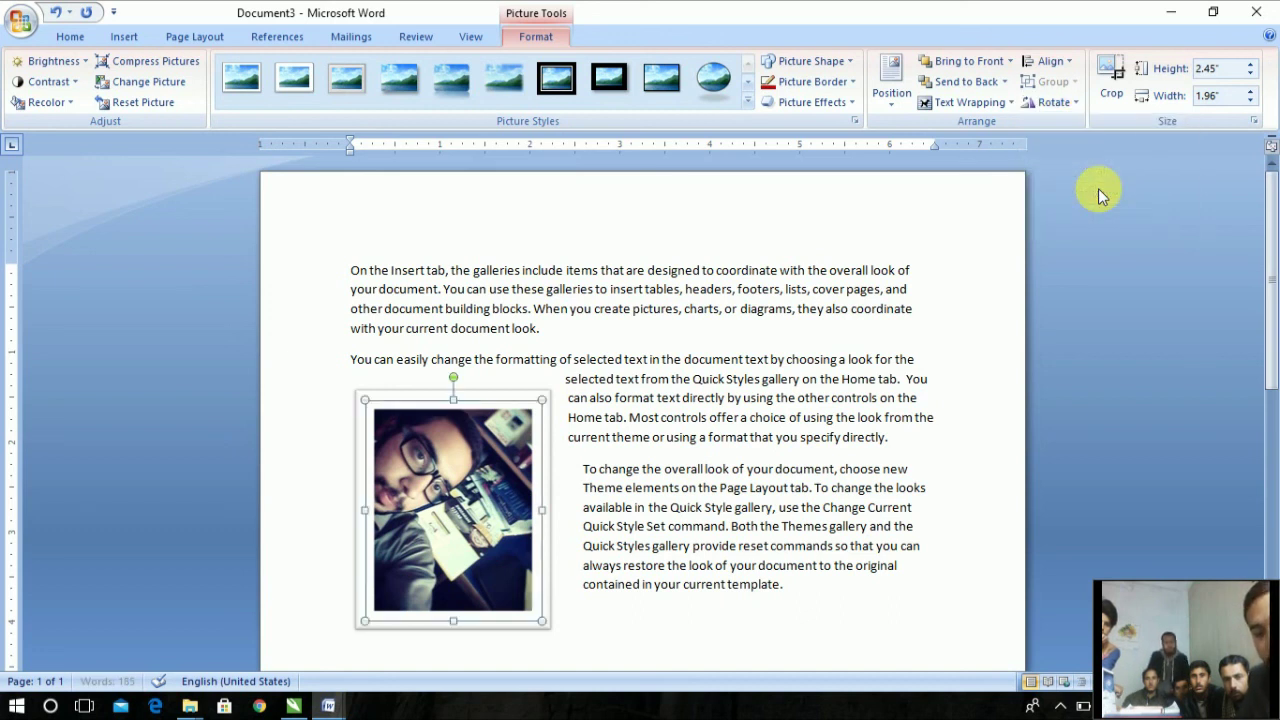
click(1042, 104)
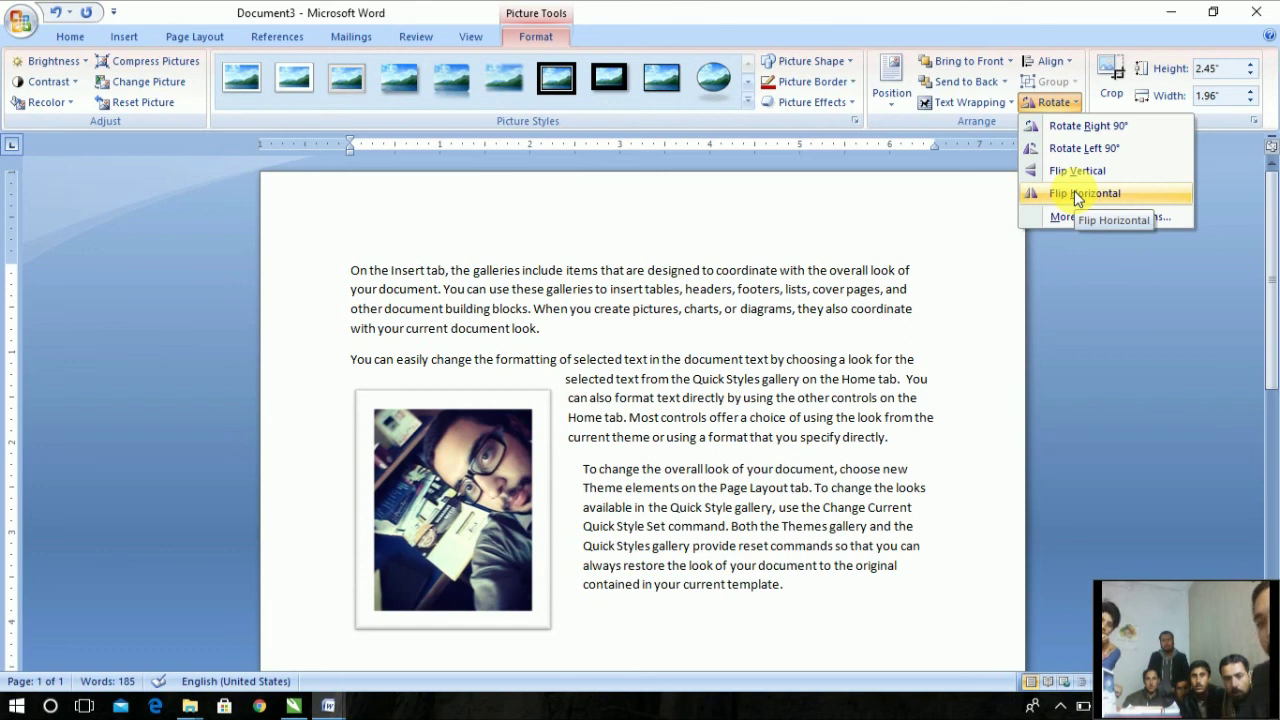
click(944, 192)
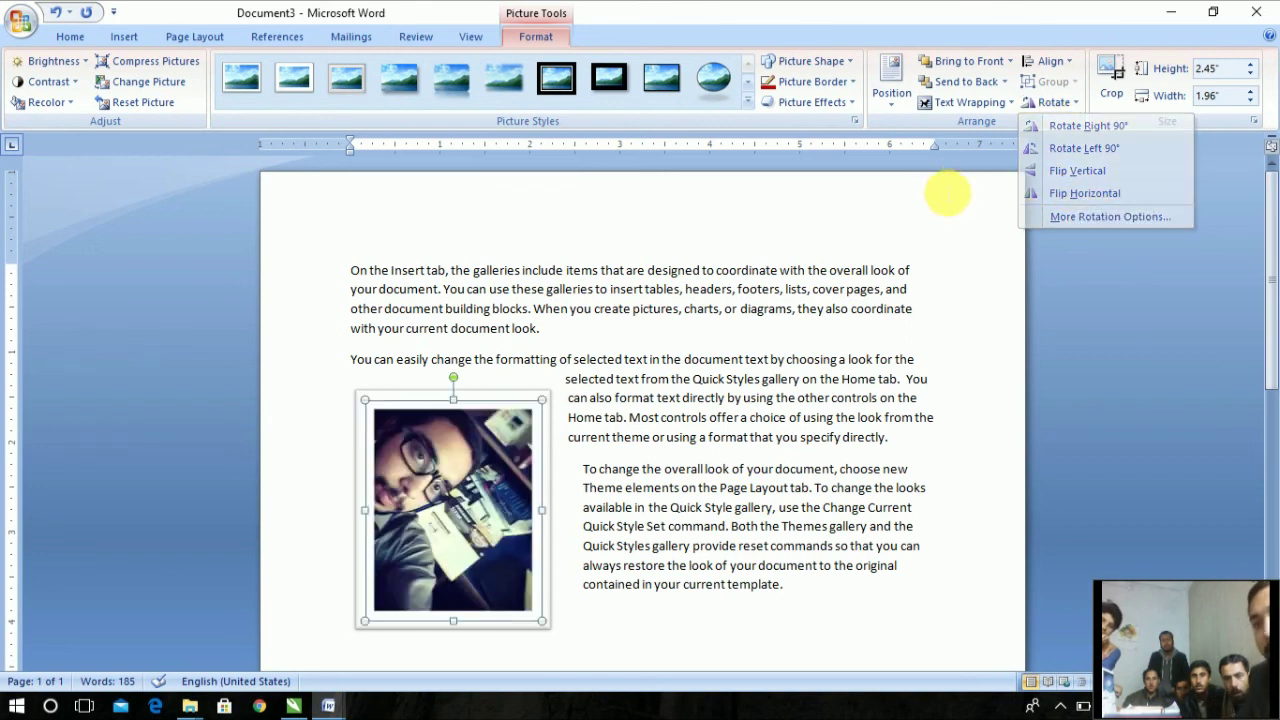
Step: Crop the photo from its lower-right corner to about 1.33" high and 1.68" wide
click(1122, 91)
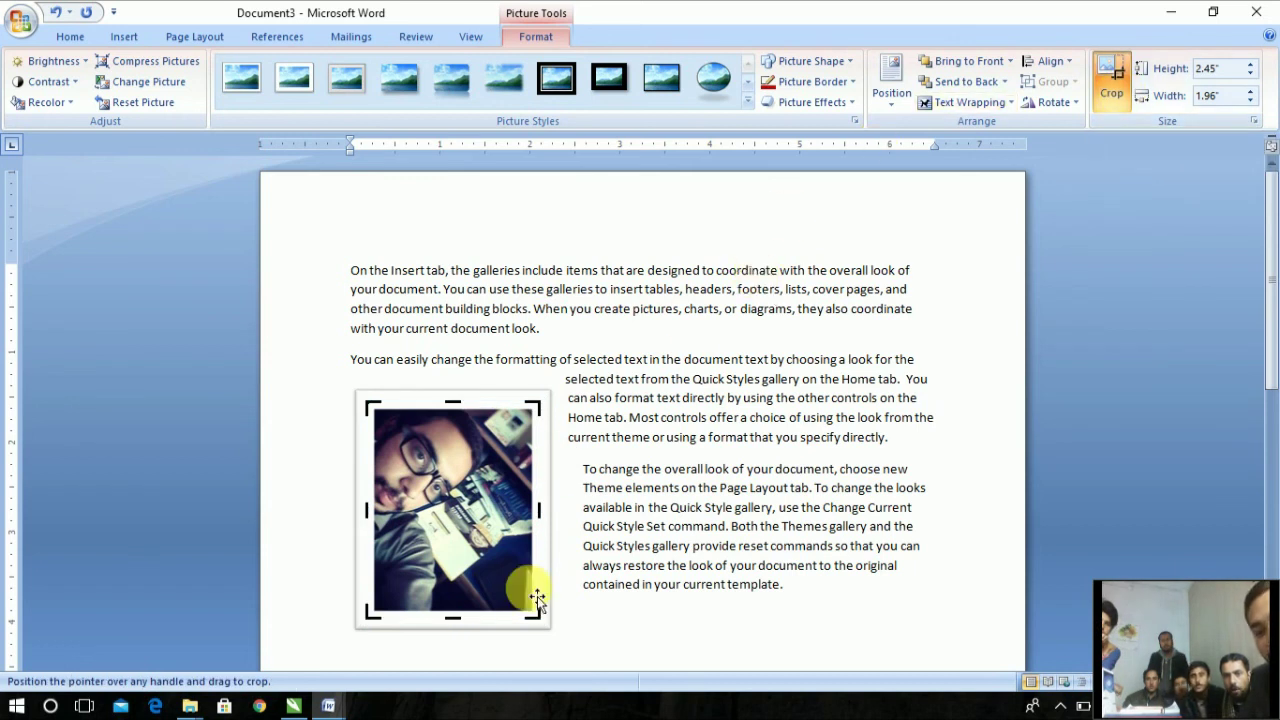
drag(541, 616, 510, 514)
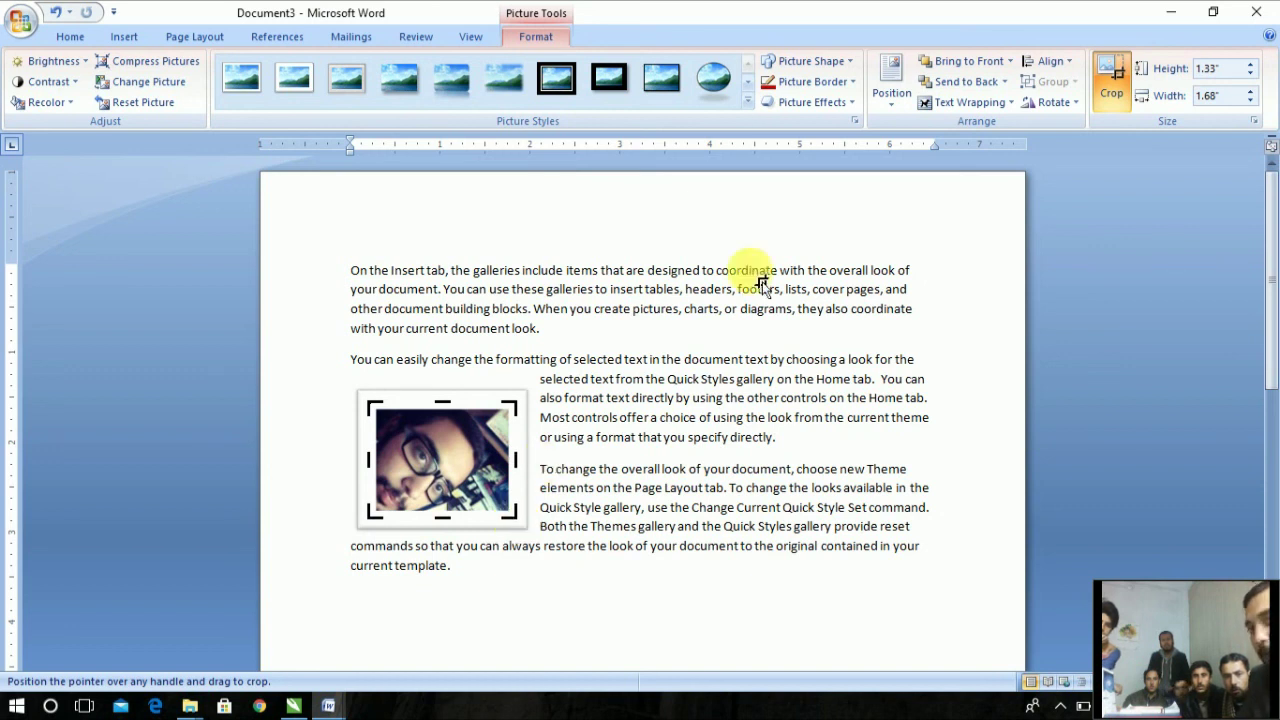
Step: Enlarge the cropped photo to a height of 2", reduce its width to 1.9", and deselect it
click(1250, 64)
click(1250, 64)
click(1252, 66)
click(1252, 66)
click(1252, 66)
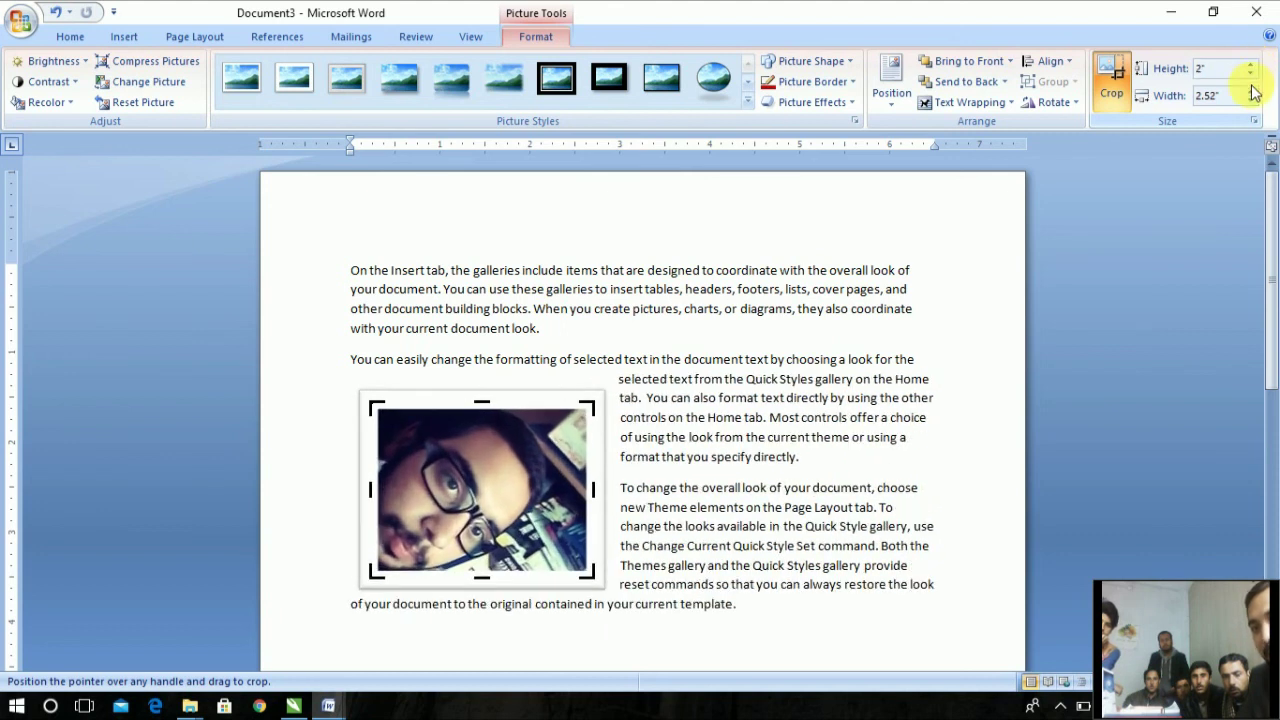
click(1249, 102)
click(1249, 102)
click(1249, 102)
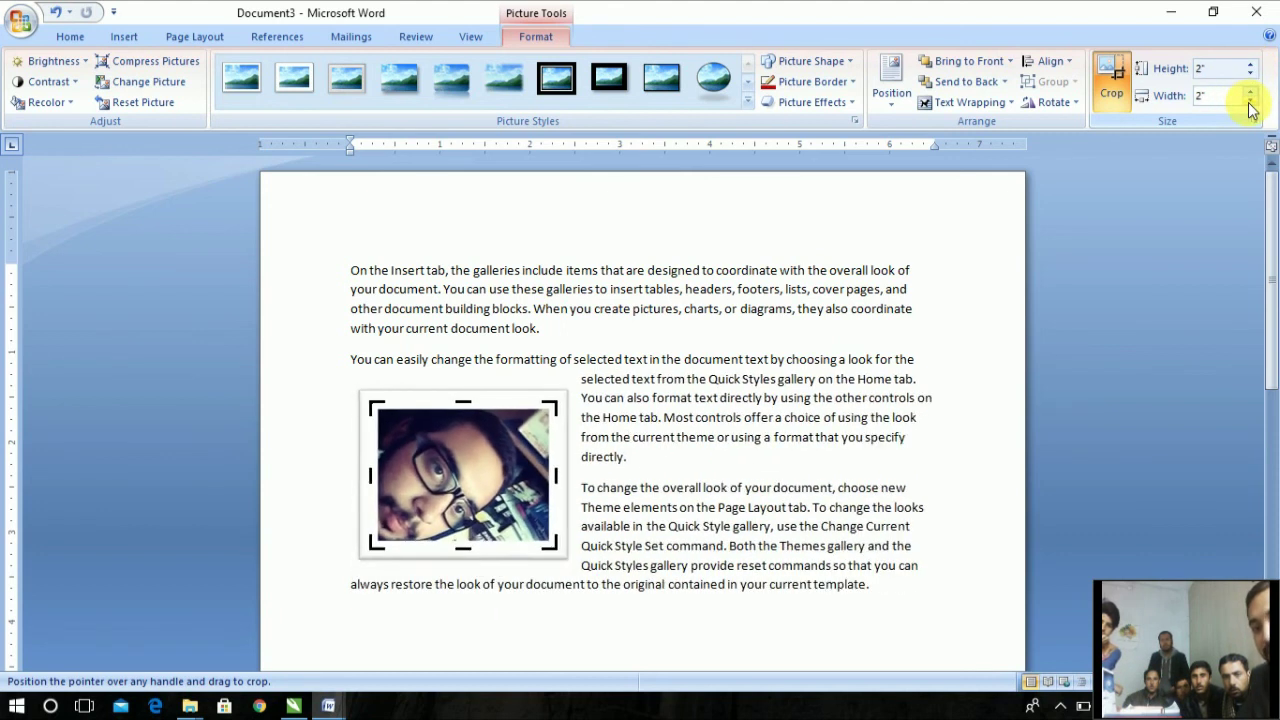
click(1249, 102)
click(1249, 102)
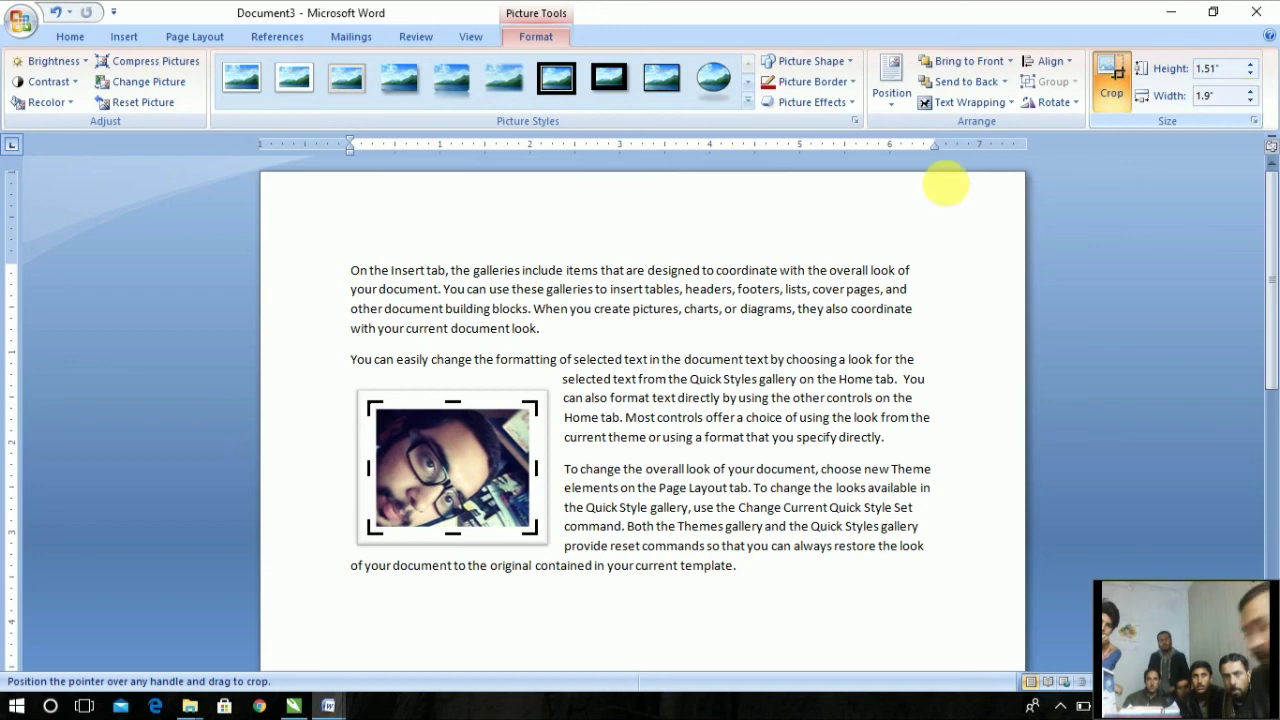
click(601, 400)
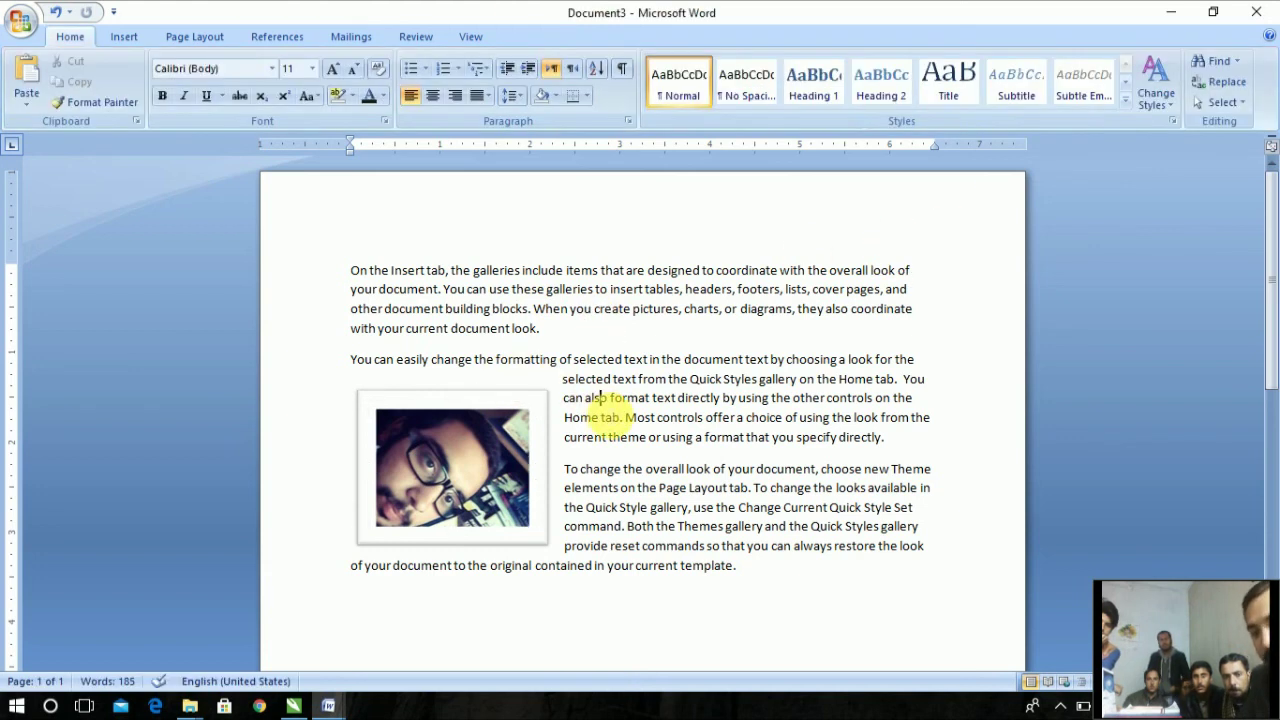